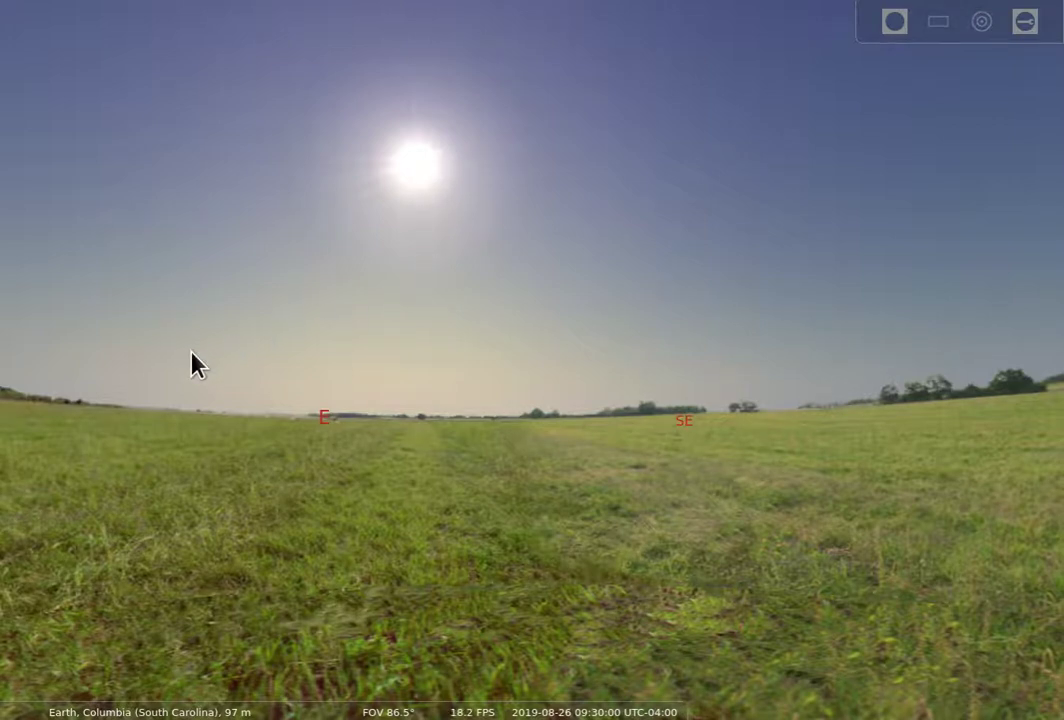
Set the clock back four hours from 09:30 to 05:30 and move the Date/time window aside
mouse_move(7, 392)
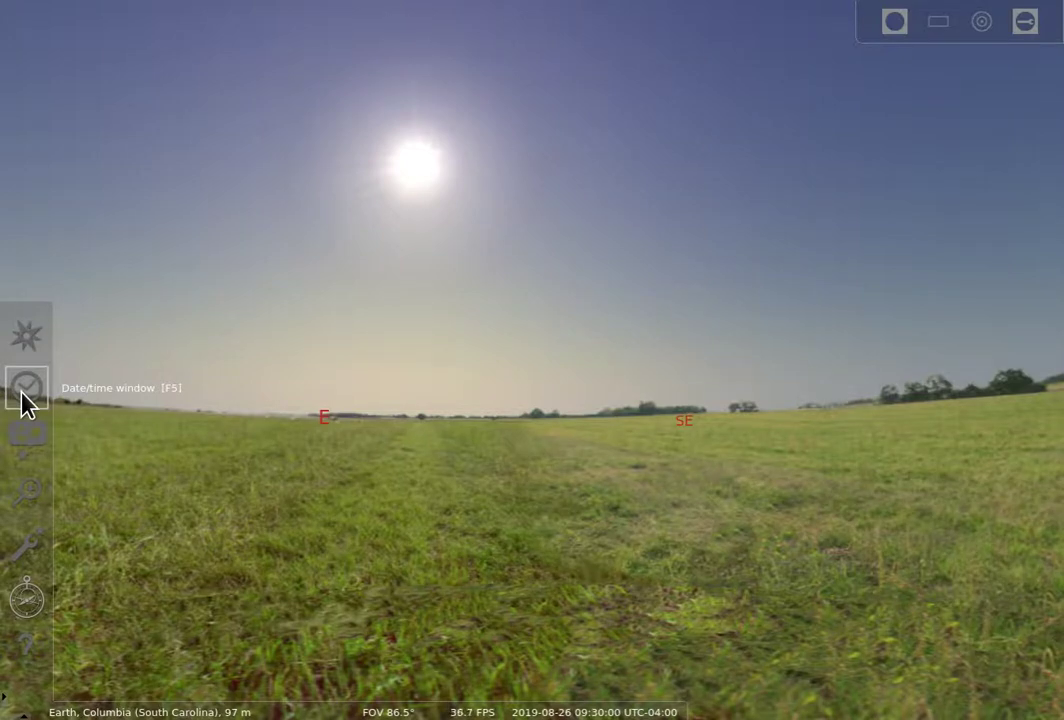
left_click(22, 395)
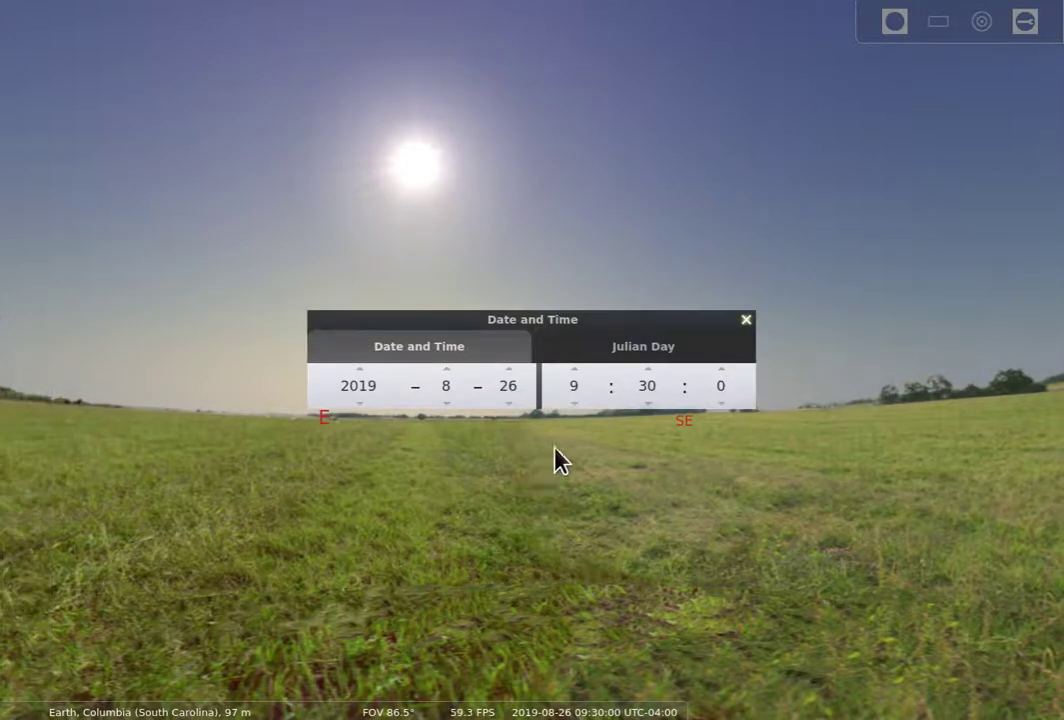
left_click(577, 402)
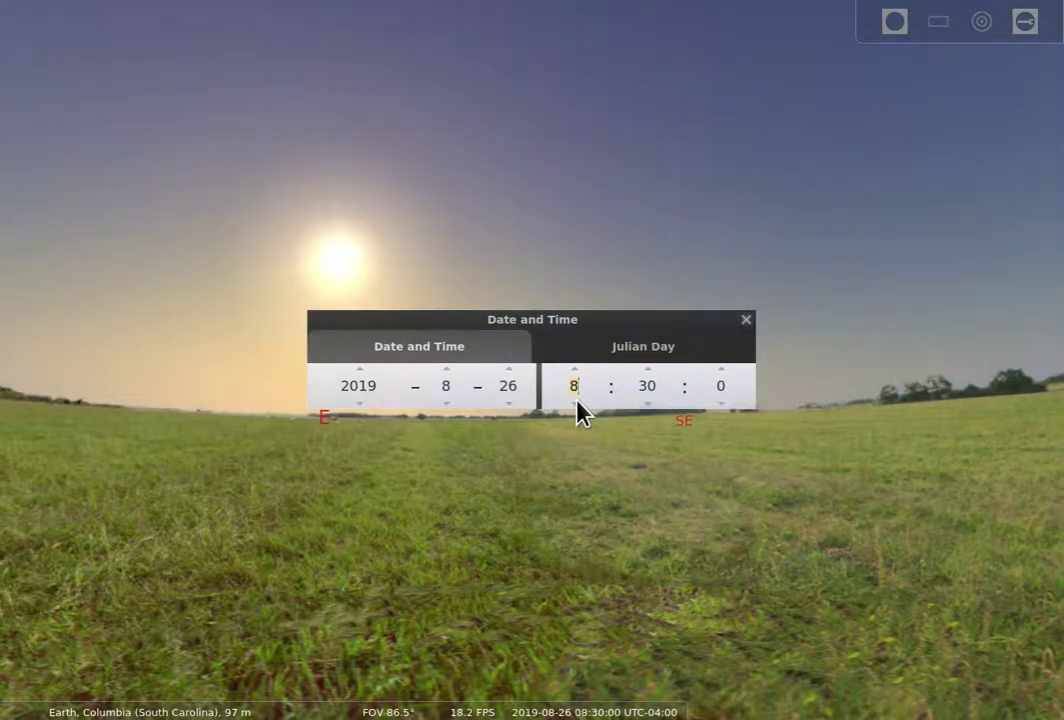
left_click(577, 402)
left_click(577, 402)
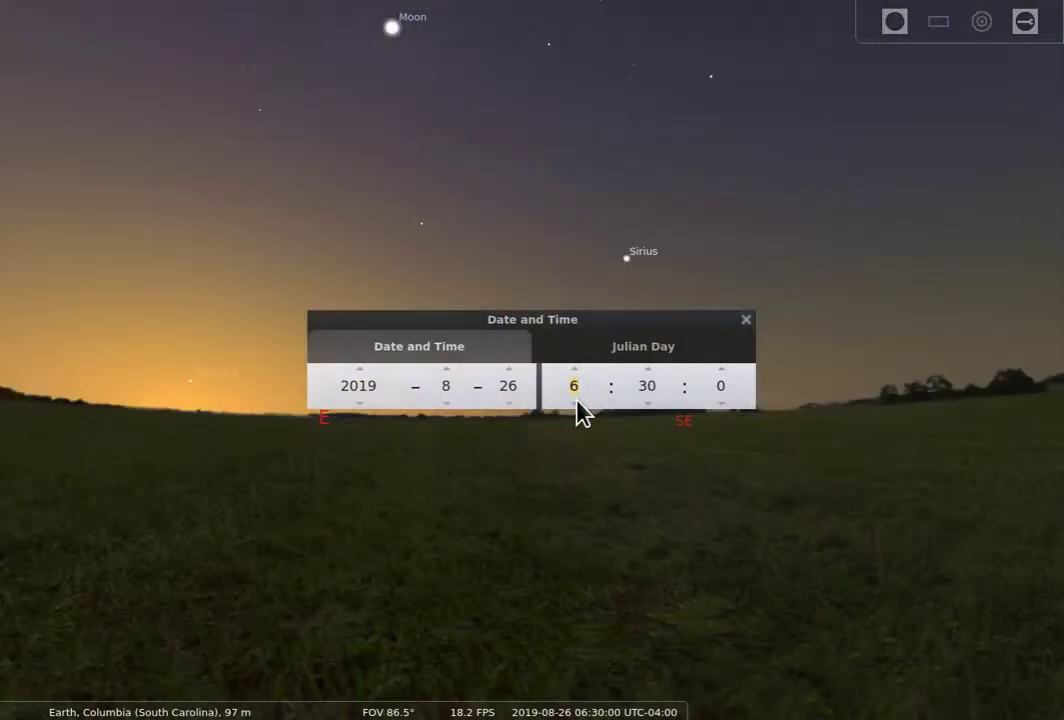
left_click(577, 402)
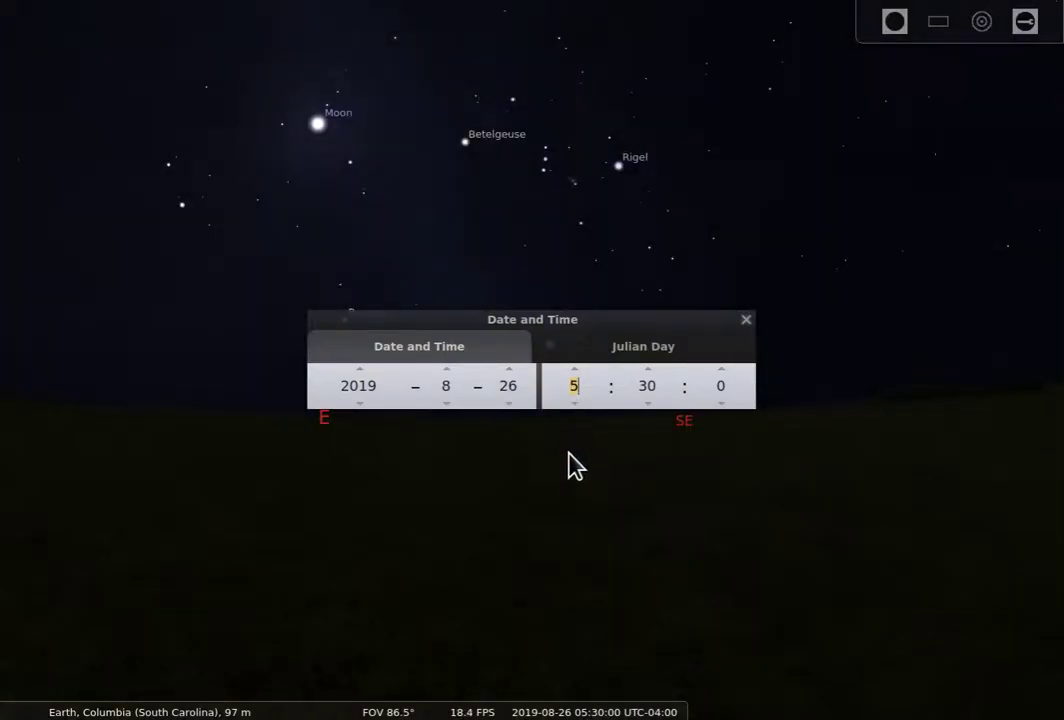
left_click_drag(700, 327, 884, 511)
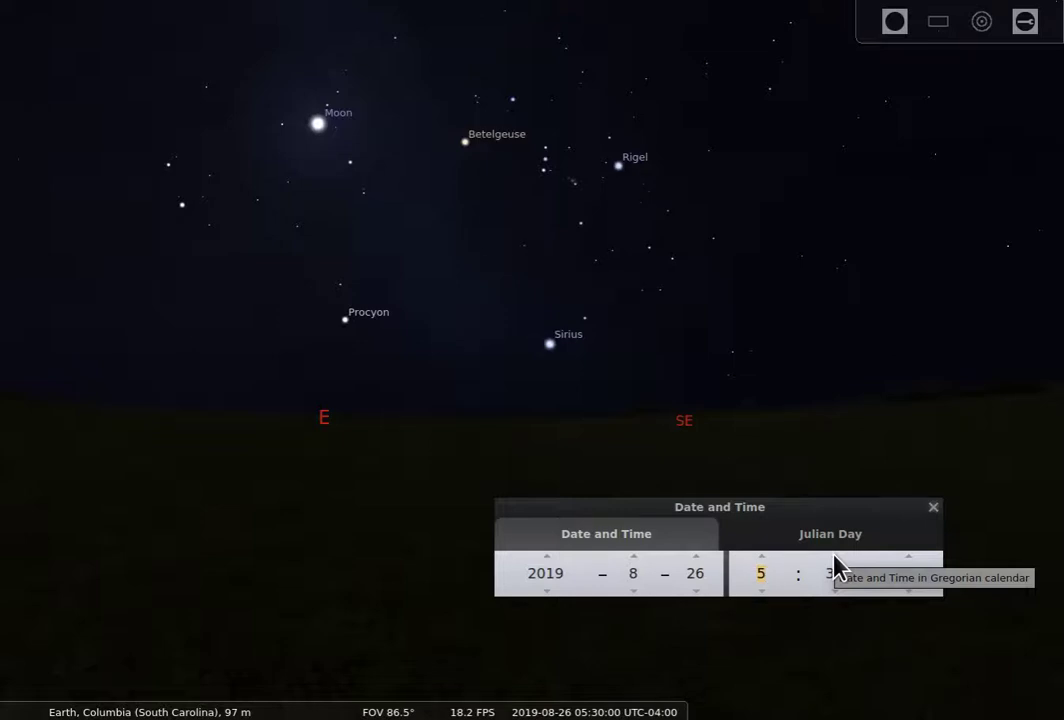
Step the minutes forward from 05:30 to 05:47, keeping Procyon and Sirius above the eastern horizon
scroll(836, 568, "up", 2)
scroll(836, 568, "up", 5)
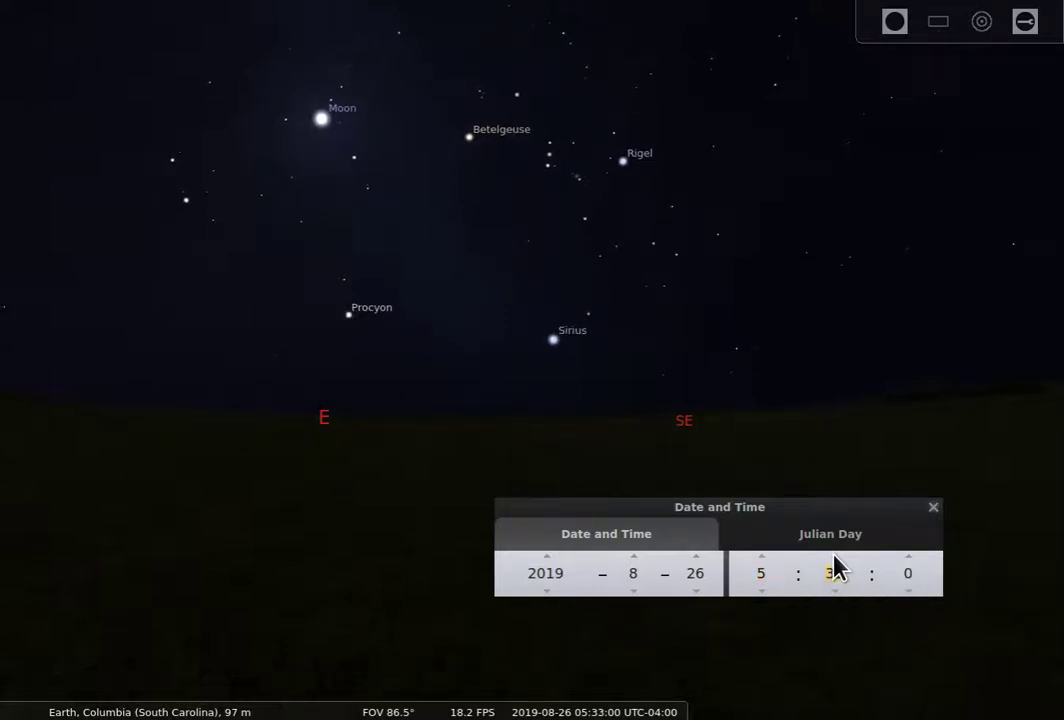
scroll(836, 568, "up", 6)
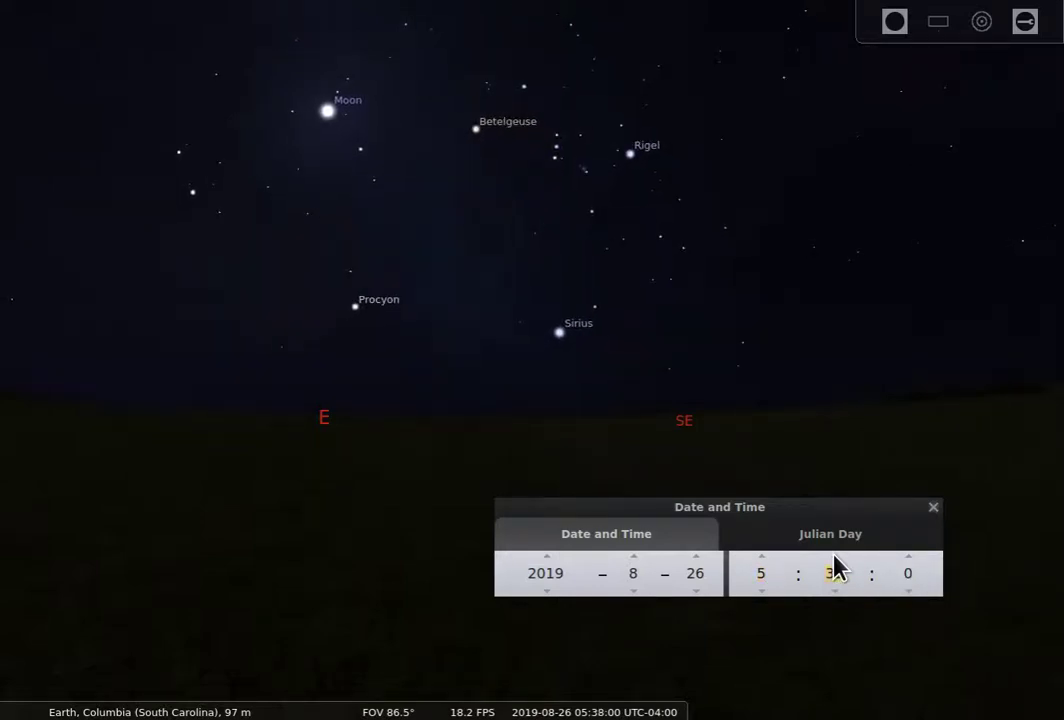
scroll(836, 568, "up", 4)
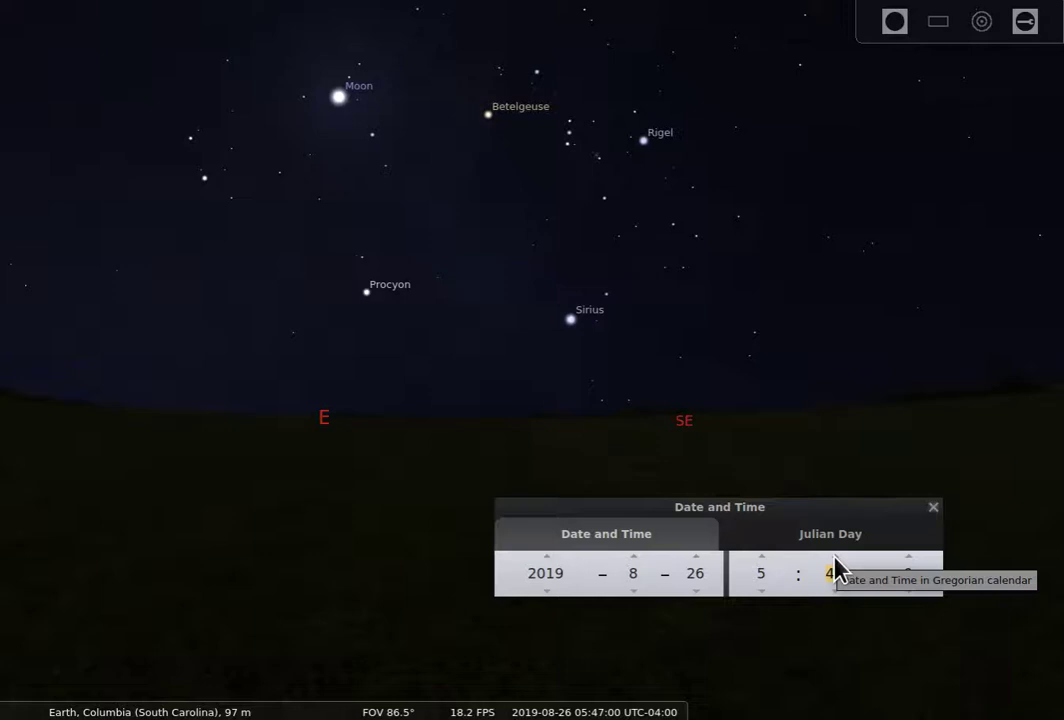
Step the minutes on from 05:47 to 06:04 as the first dawn glow appears
scroll(836, 570, "up", 1)
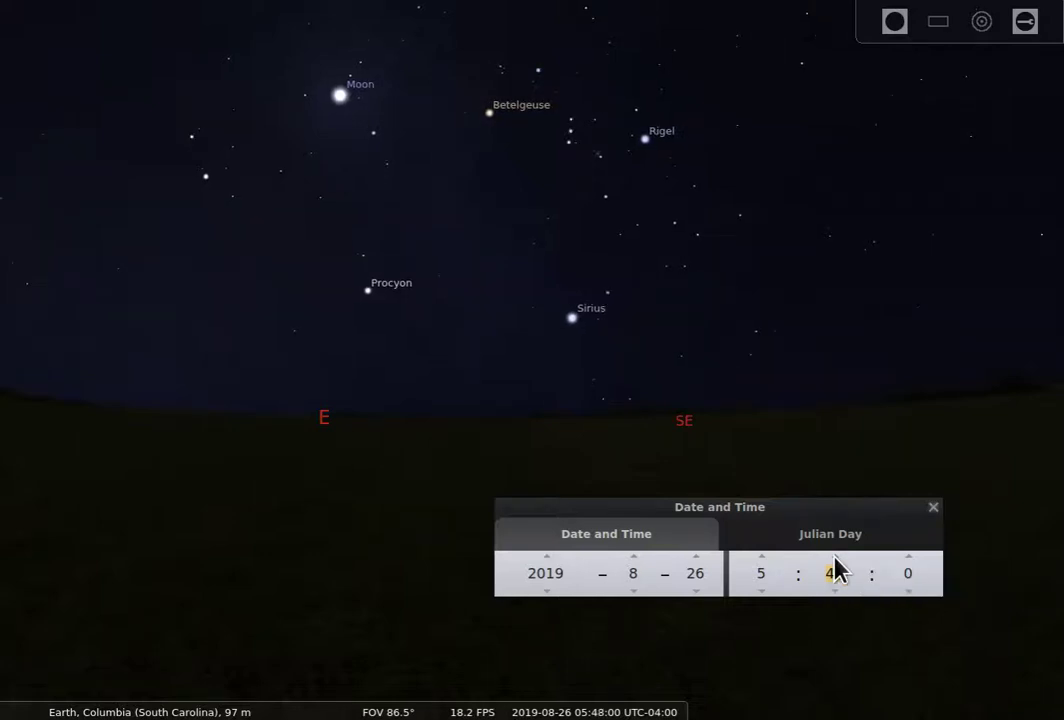
scroll(836, 570, "up", 4)
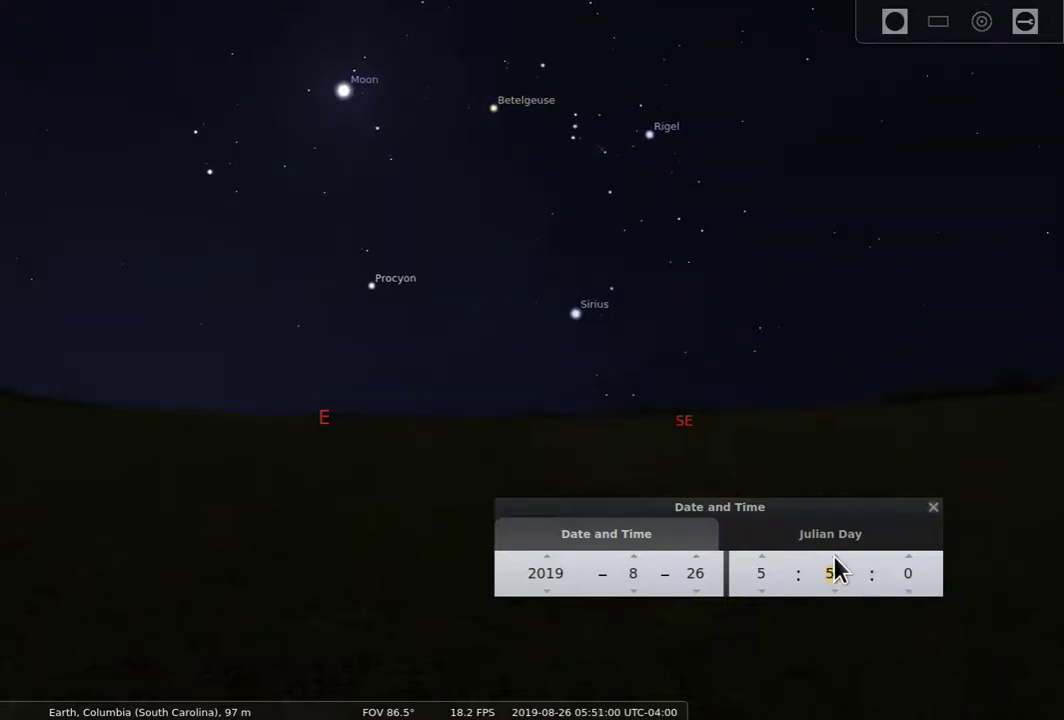
scroll(836, 570, "up", 4)
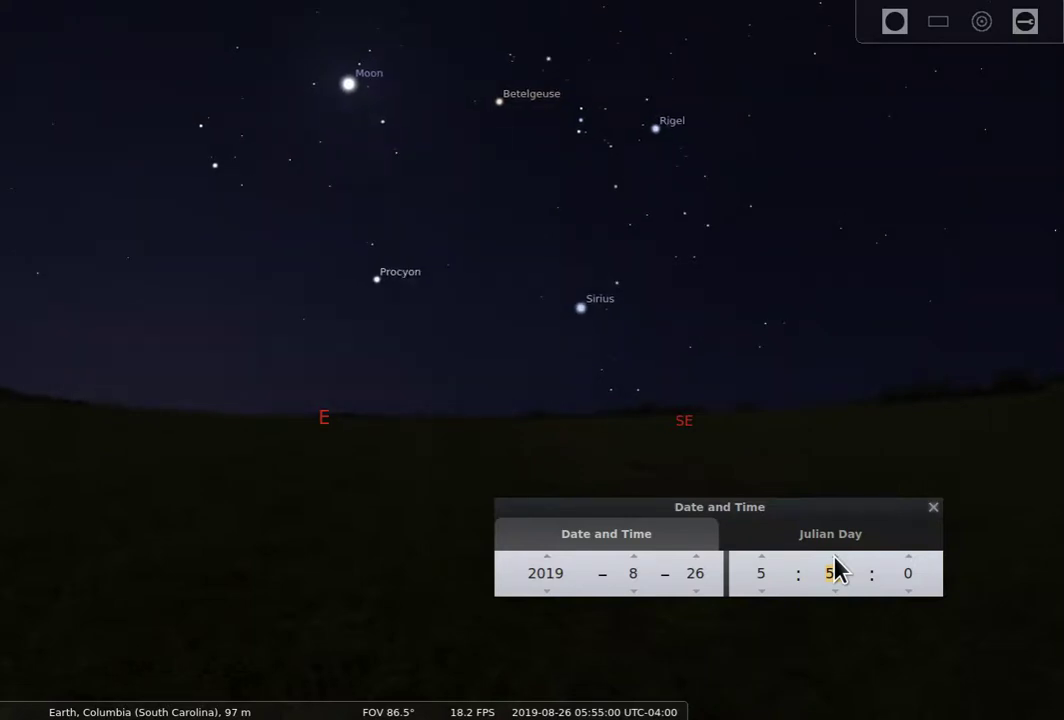
scroll(836, 570, "up", 3)
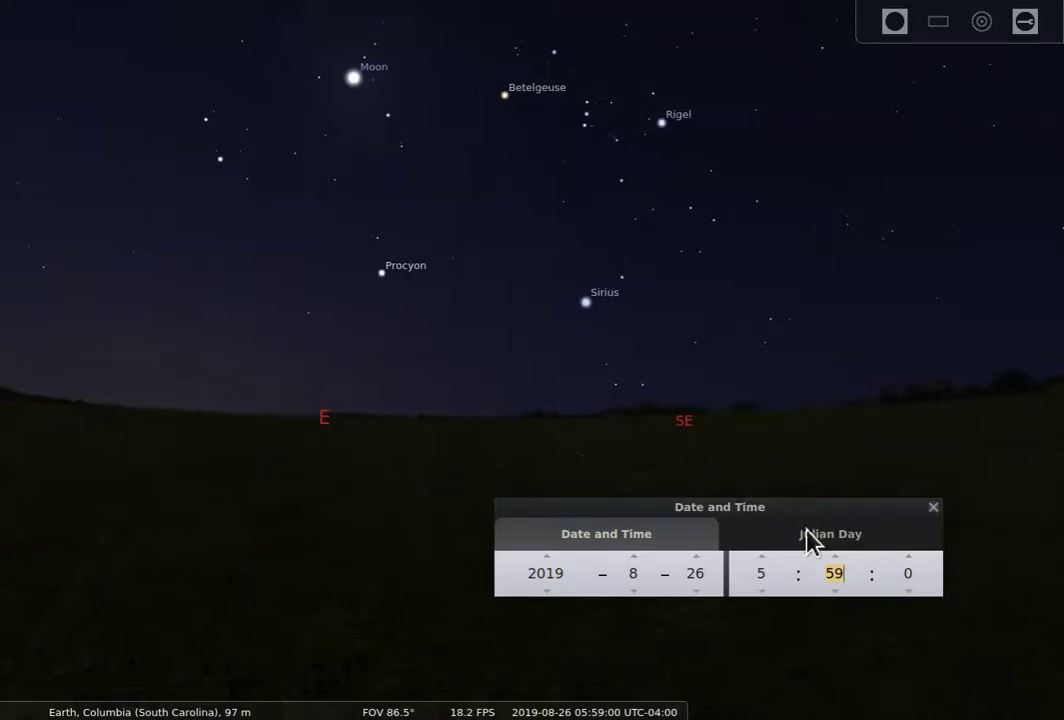
scroll(836, 568, "up", 1)
scroll(836, 568, "up", 2)
scroll(836, 567, "up", 2)
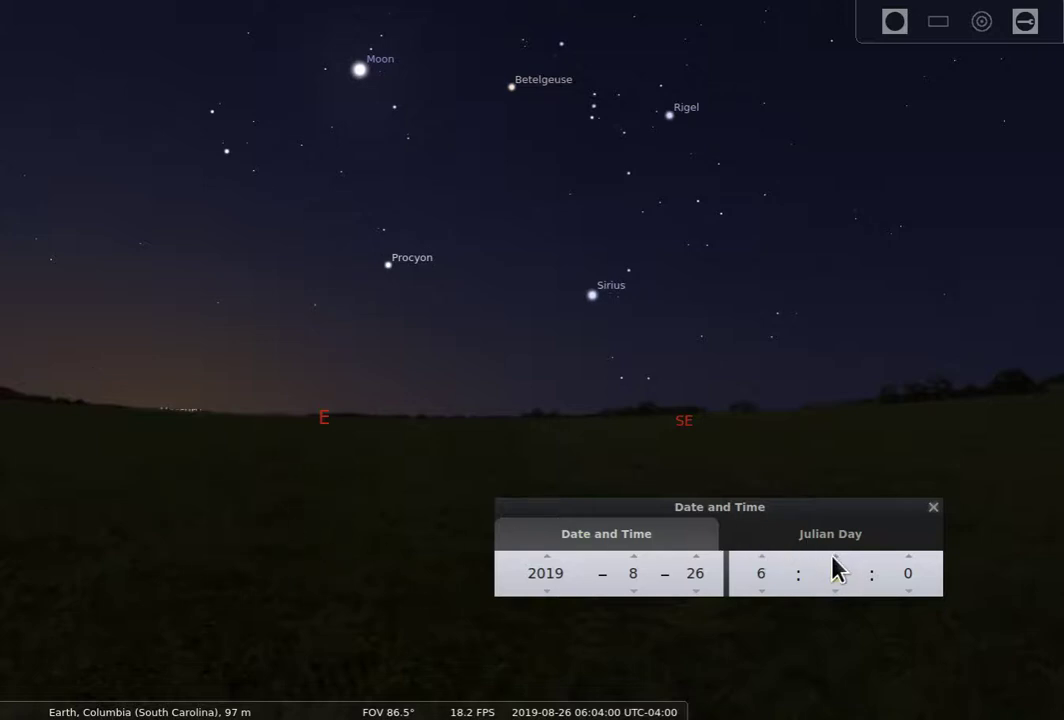
Advance the minutes from 06:45 to 07:05 until the Sun sits on the eastern horizon
scroll(836, 570, "up", 1)
scroll(836, 570, "up", 2)
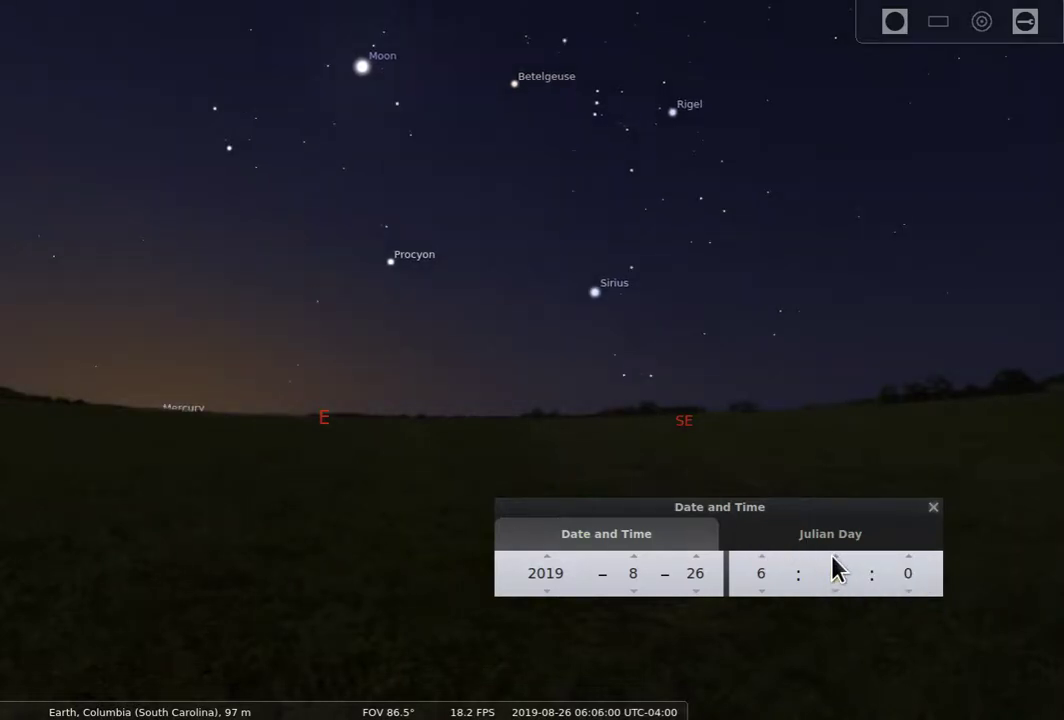
scroll(836, 570, "up", 1)
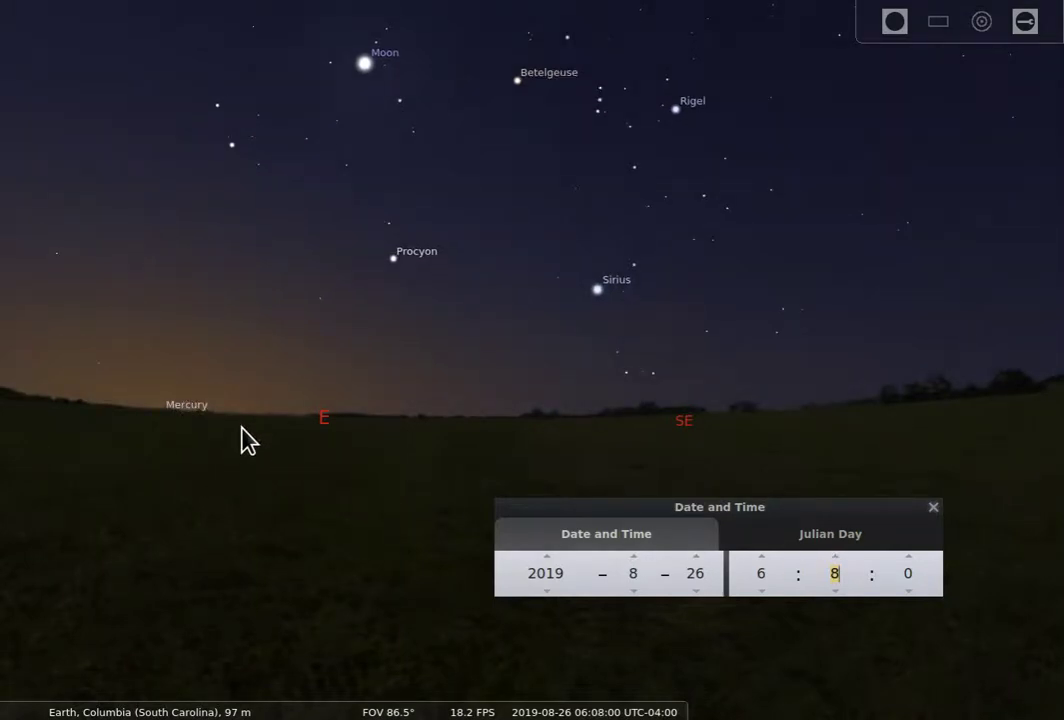
scroll(836, 566, "up", 1)
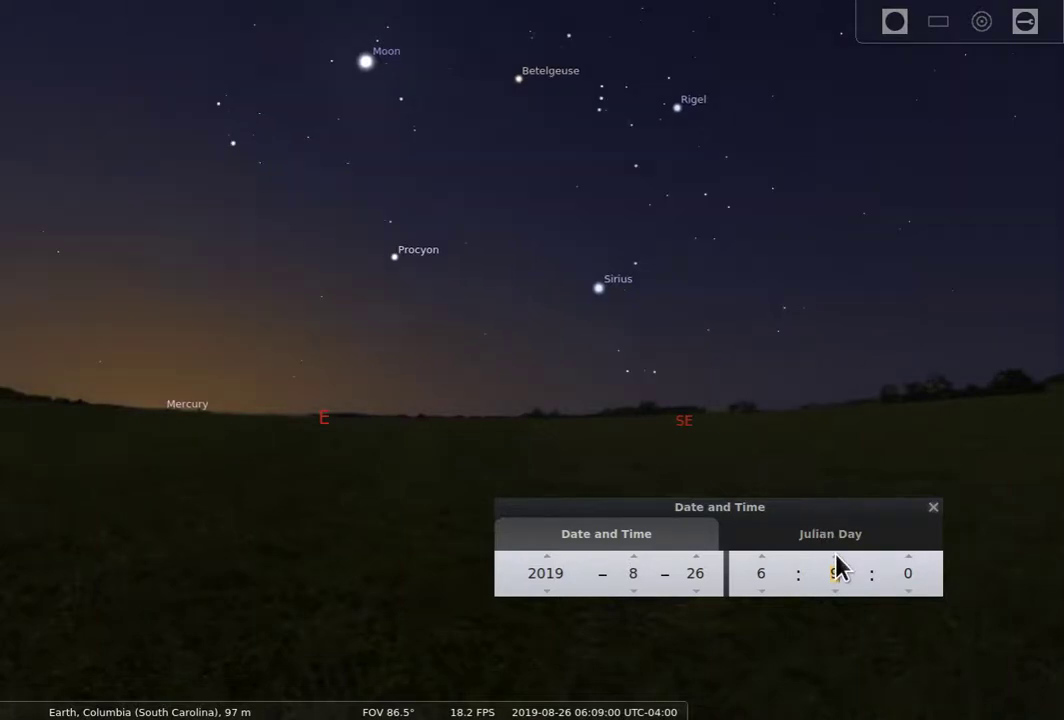
scroll(836, 566, "up", 3)
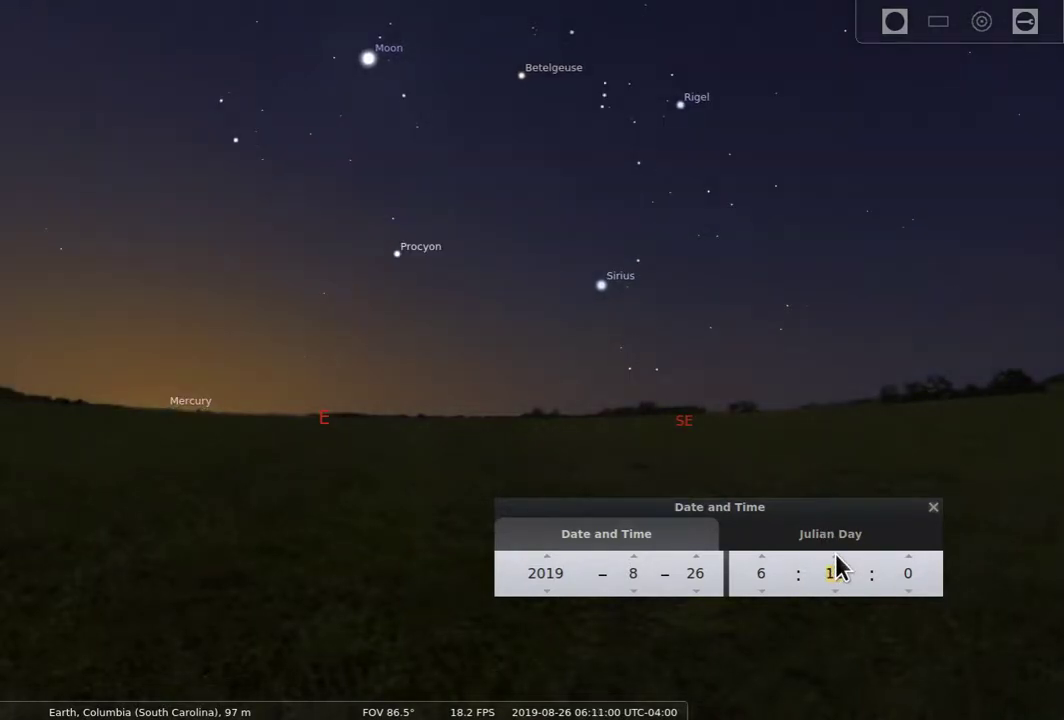
scroll(836, 566, "up", 2)
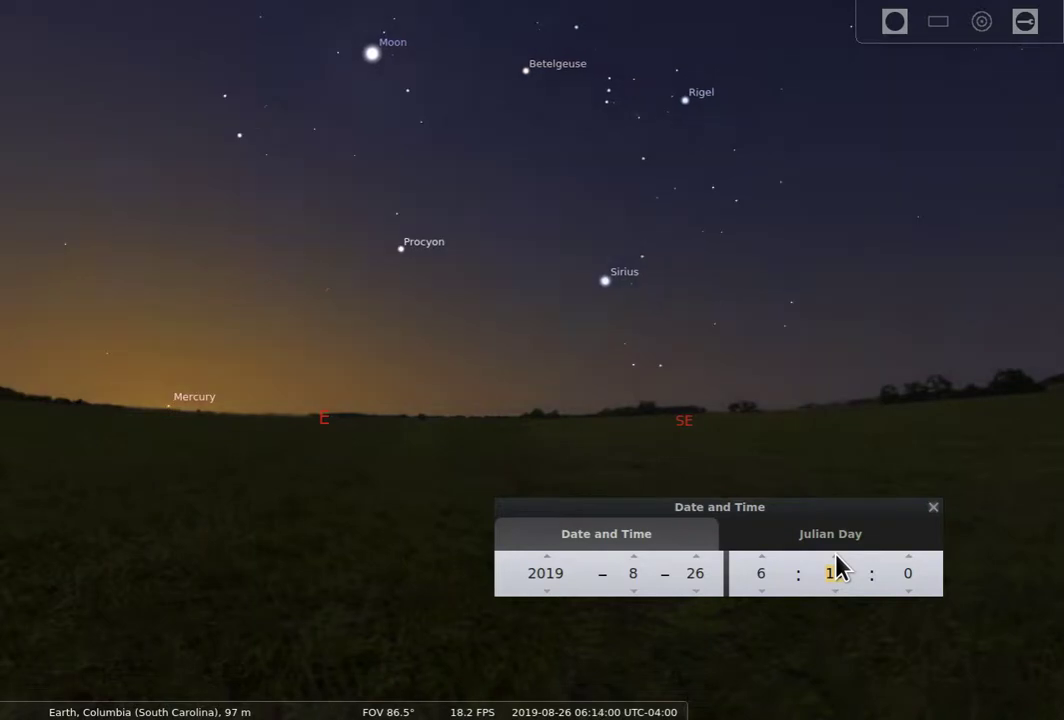
scroll(838, 568, "up", 1)
scroll(838, 568, "up", 3)
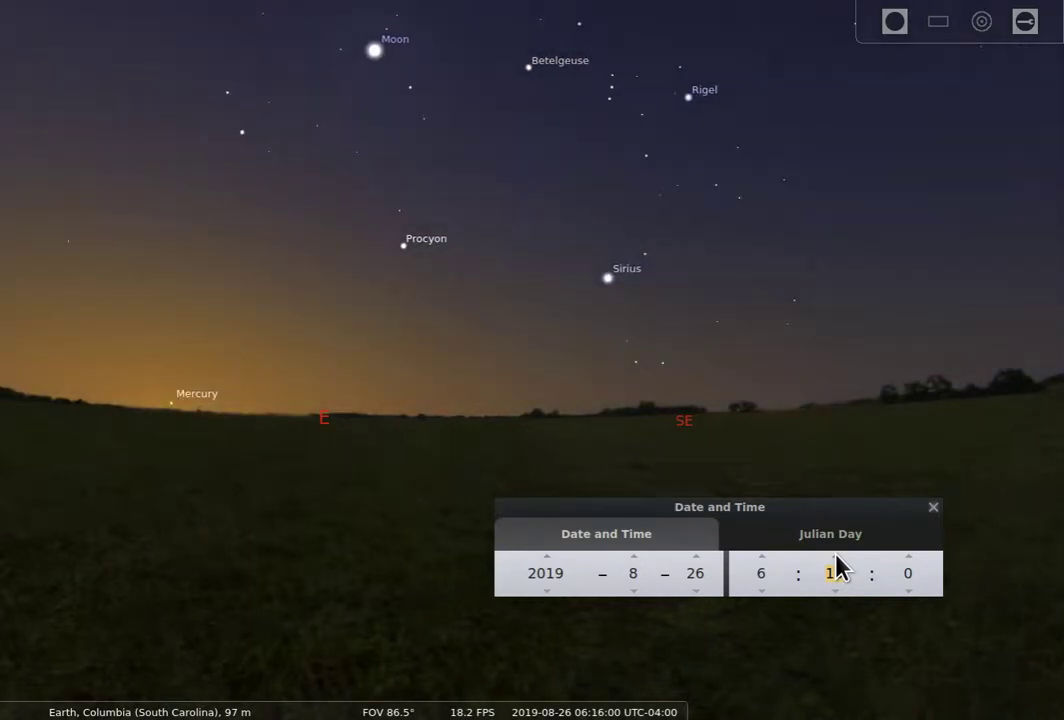
scroll(838, 568, "up", 1)
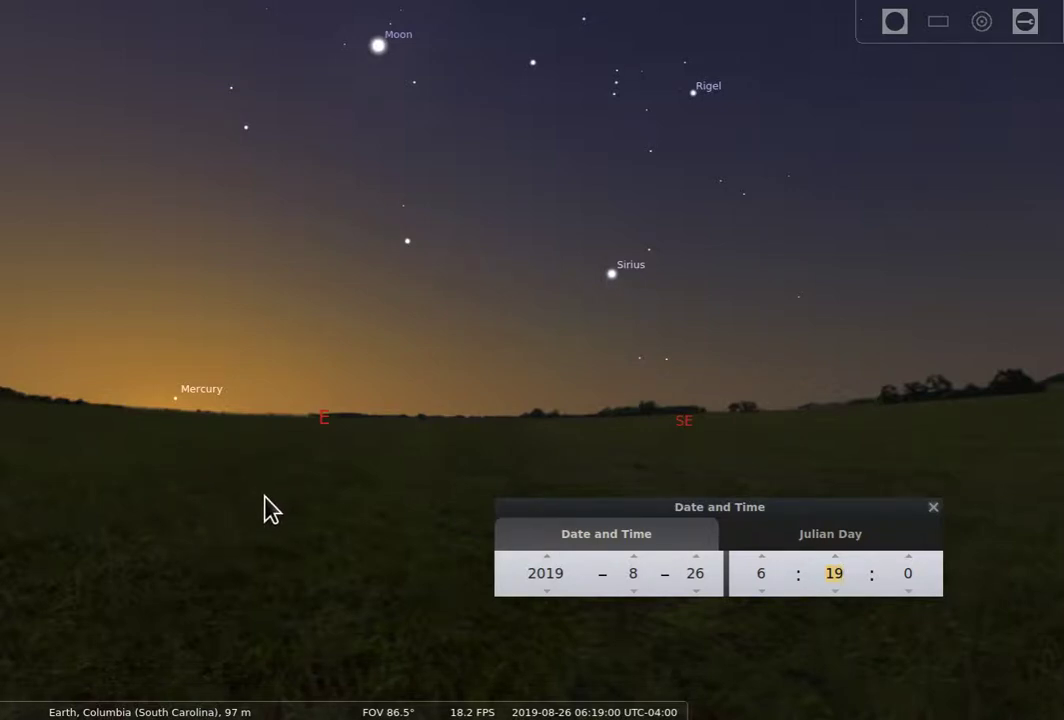
scroll(835, 570, "up", 2)
scroll(835, 568, "up", 3)
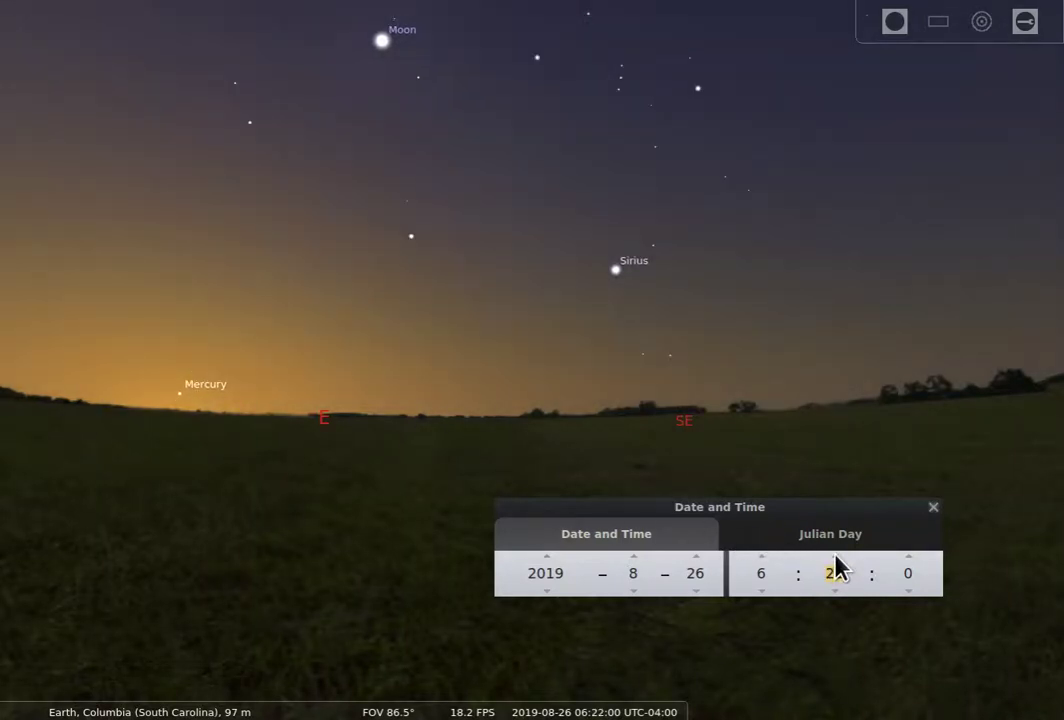
scroll(835, 568, "up", 2)
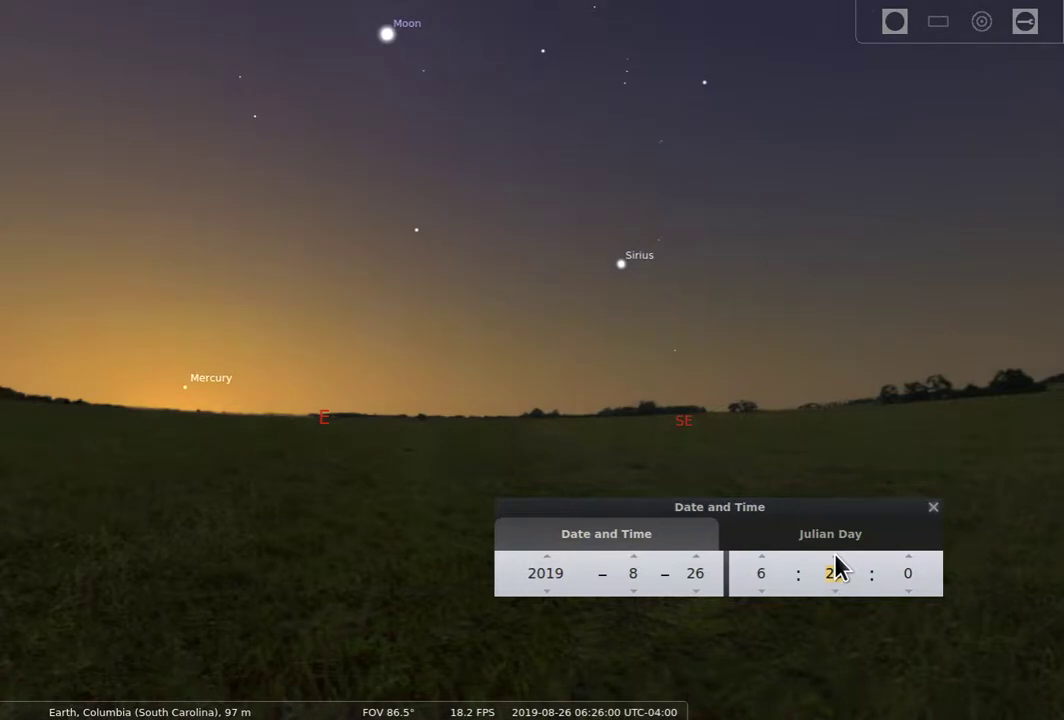
scroll(835, 568, "up", 5)
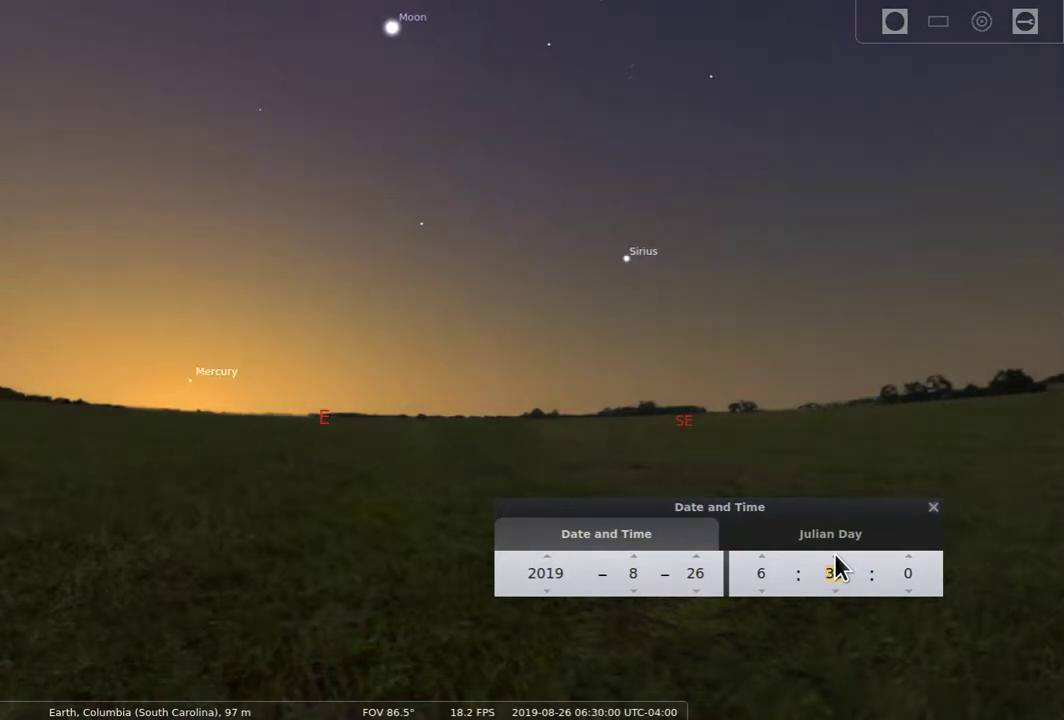
scroll(835, 568, "up", 6)
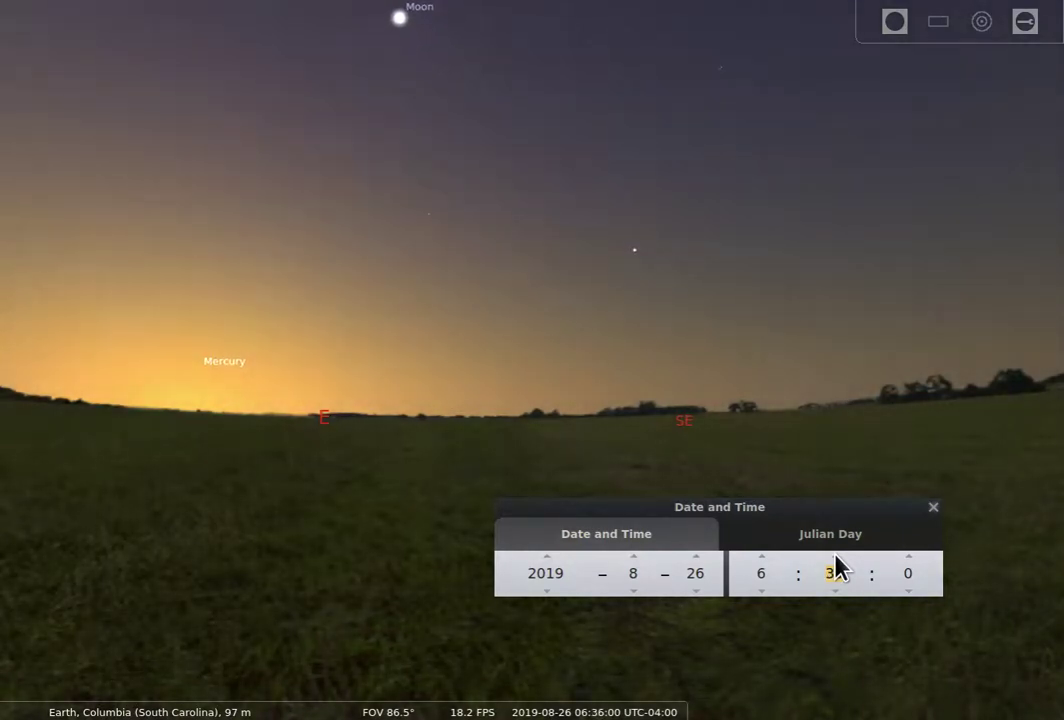
scroll(835, 568, "up", 5)
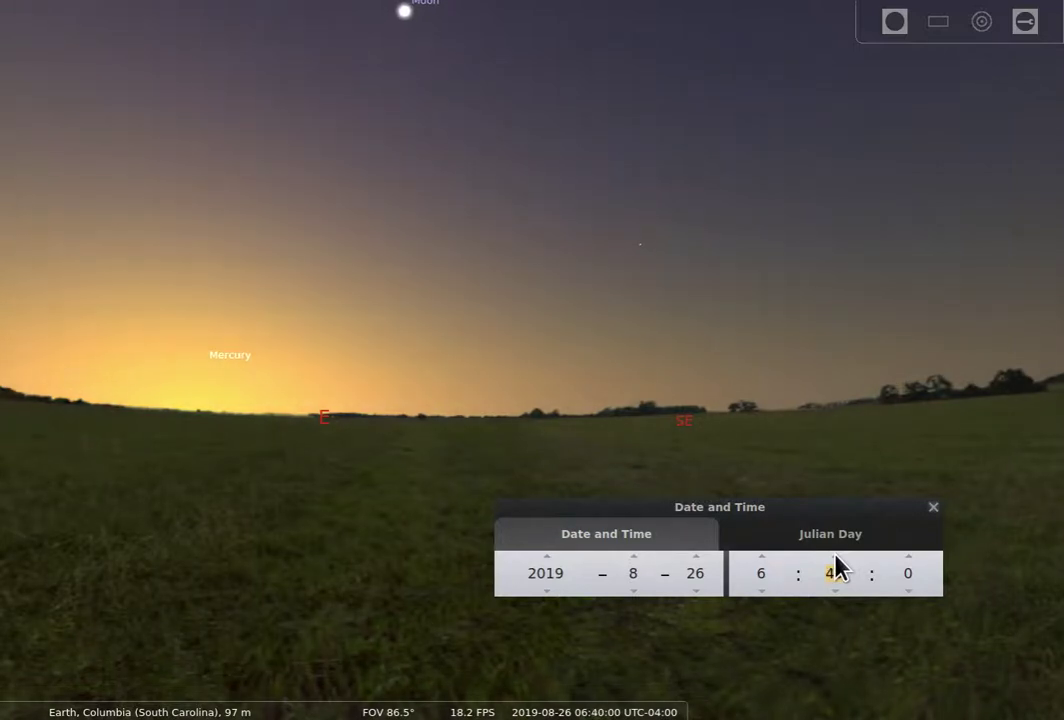
scroll(835, 568, "up", 5)
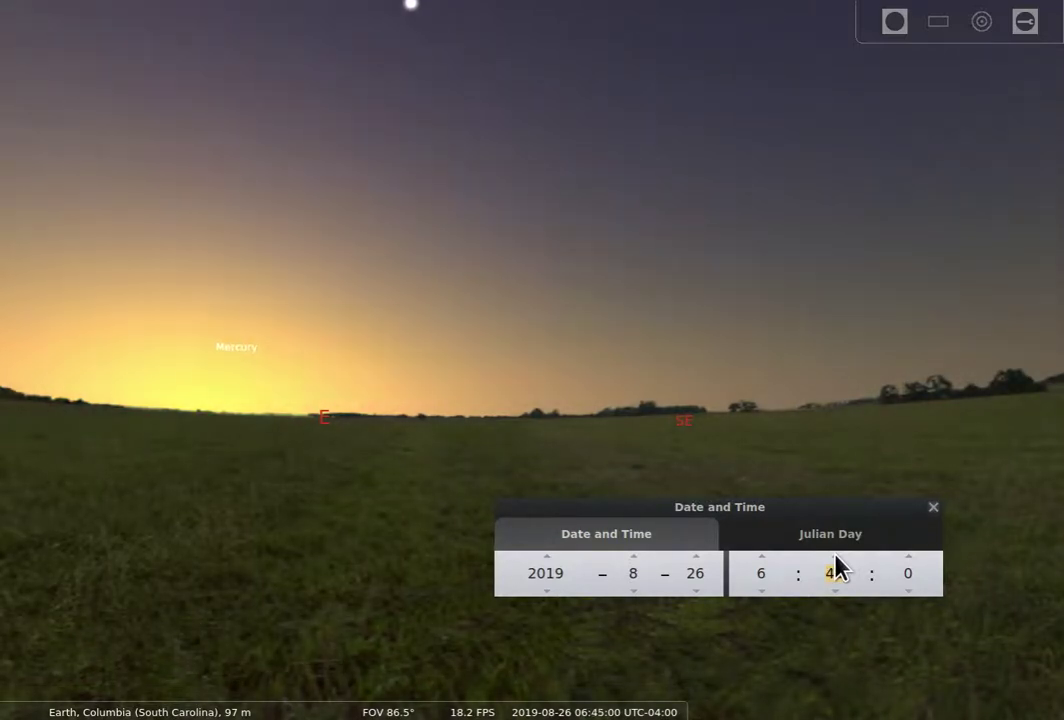
scroll(835, 568, "up", 1)
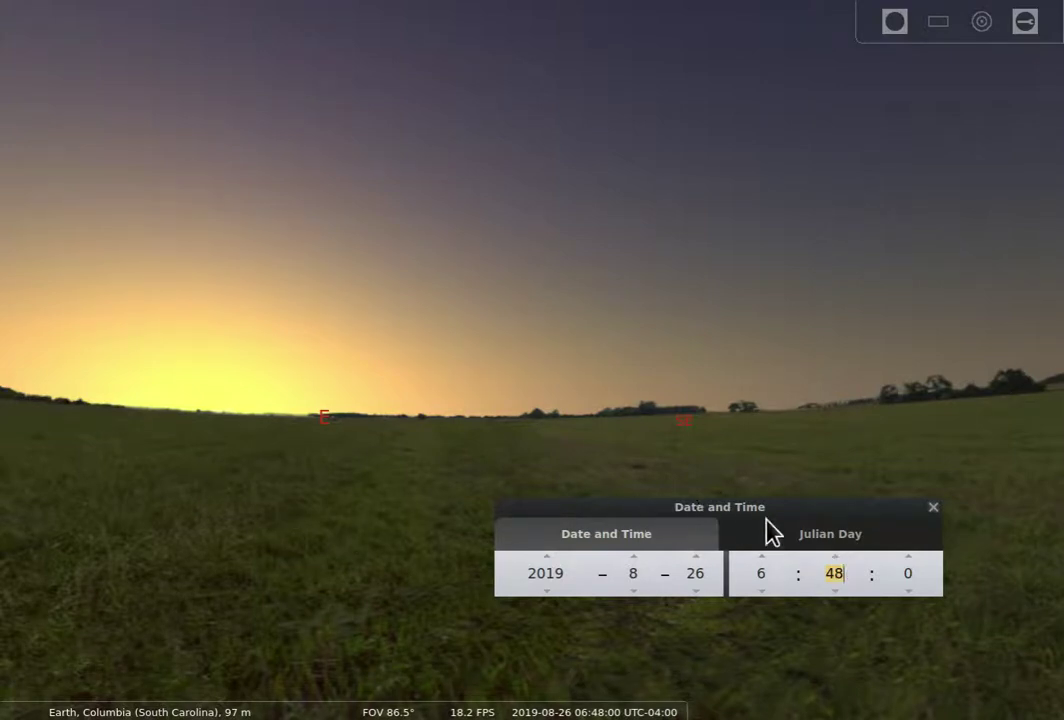
scroll(840, 570, "up", 3)
scroll(840, 570, "up", 2)
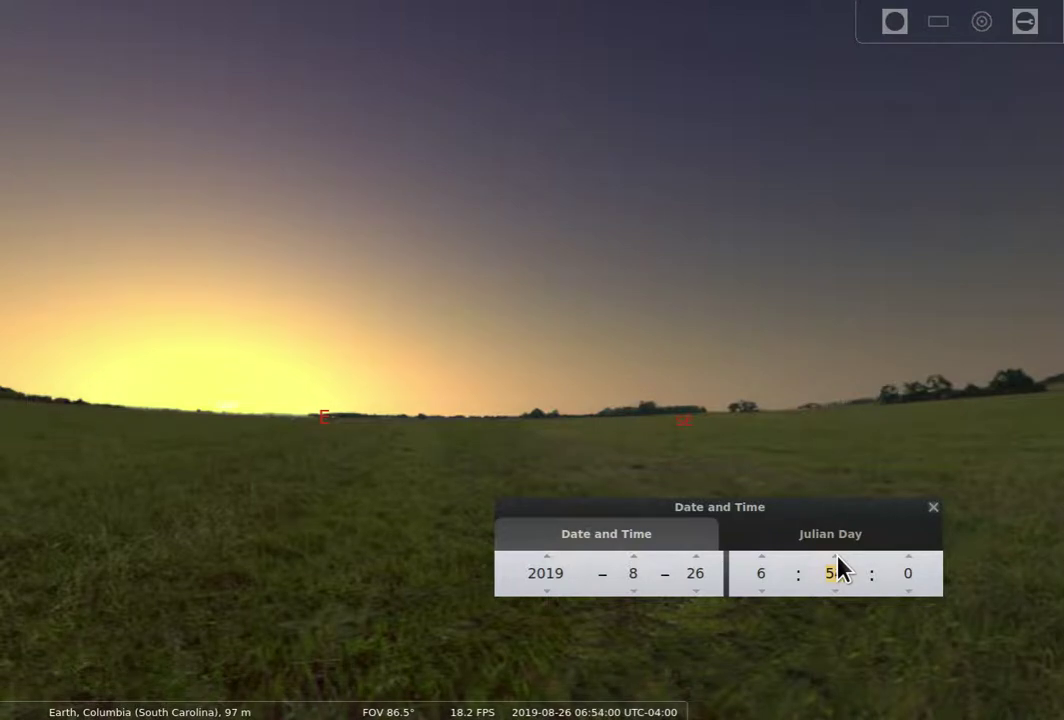
scroll(840, 570, "up", 1)
scroll(840, 570, "up", 1)
scroll(838, 570, "up", 2)
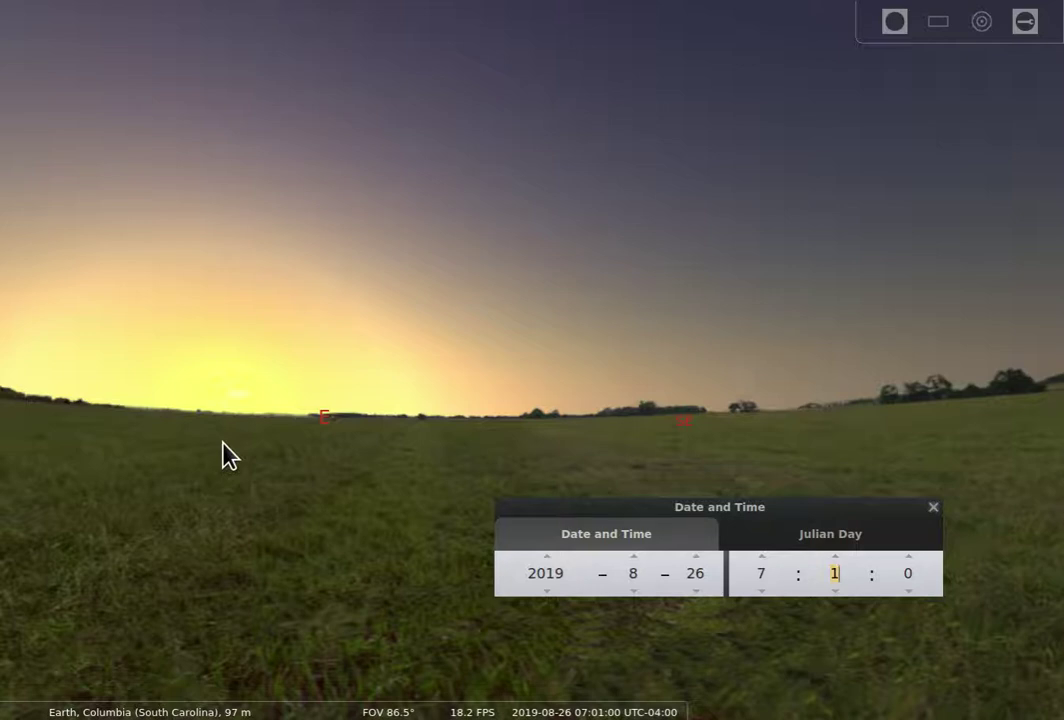
scroll(840, 570, "up", 3)
scroll(836, 571, "up", 1)
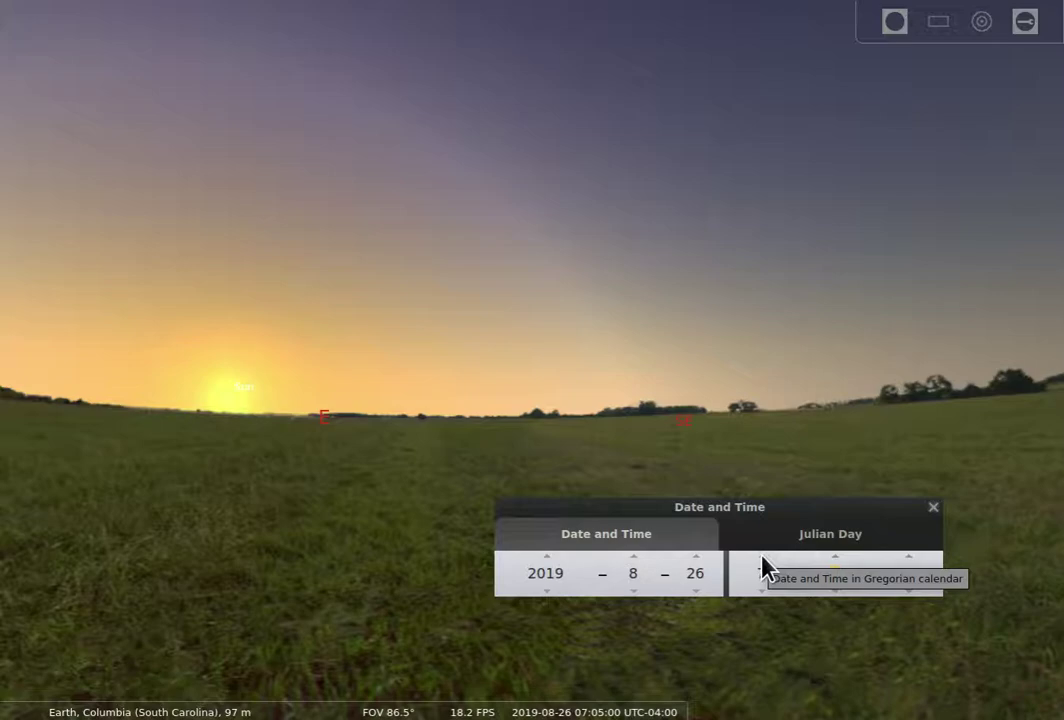
Move the hour from 7 to 19, making the time 19:05
scroll(762, 567, "up", 3)
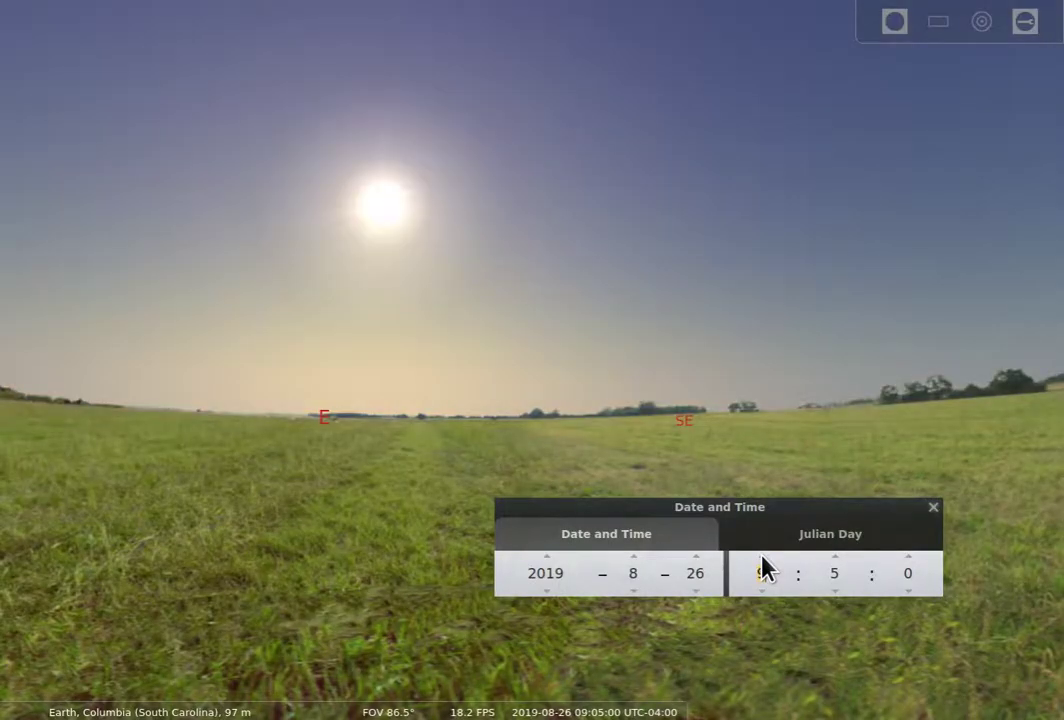
scroll(762, 567, "up", 5)
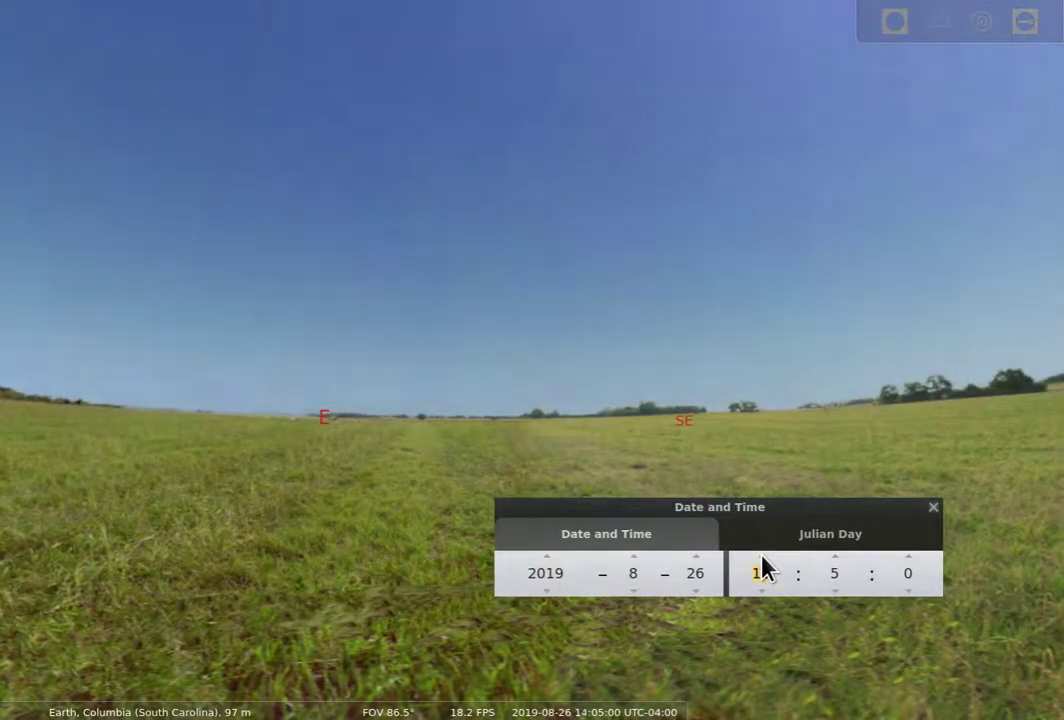
scroll(762, 566, "up", 3)
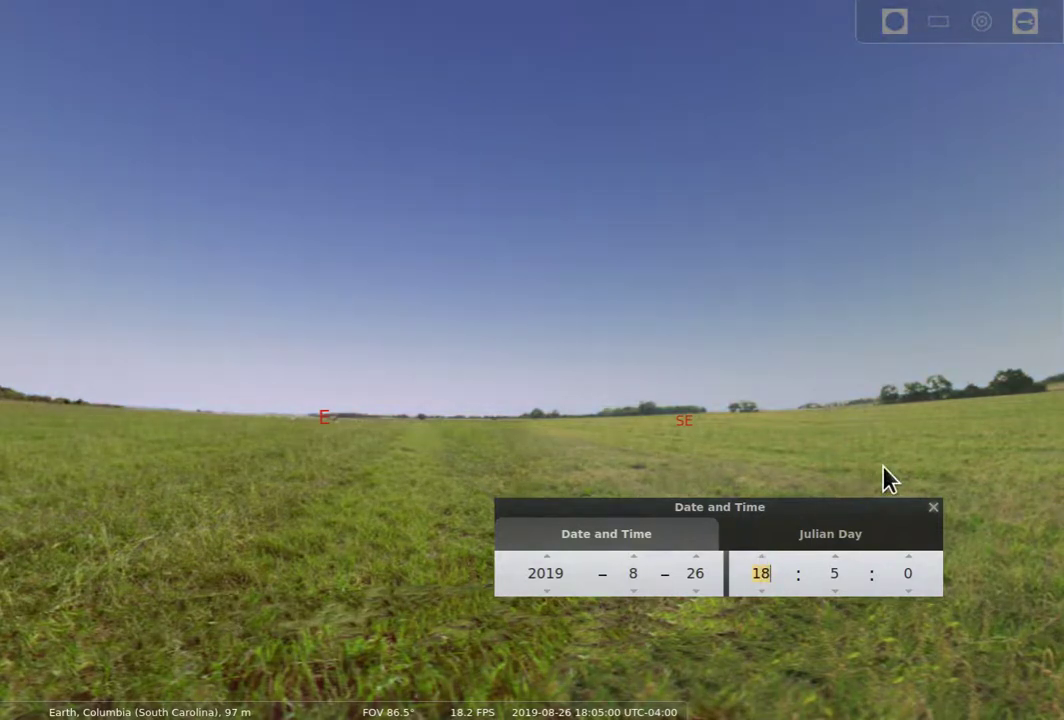
Turn the view from the east round to the west, facing the low setting Sun
left_click_drag(895, 452, 100, 437)
left_click_drag(1052, 465, 663, 446)
scroll(762, 572, "up", 1)
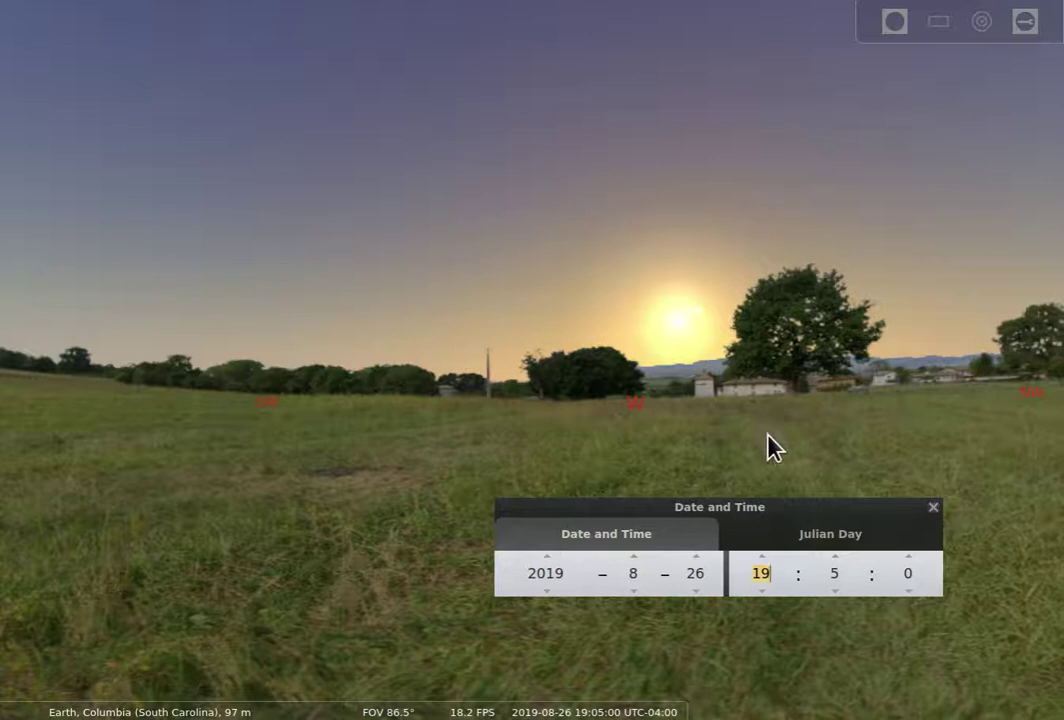
Advance the minutes from 19:05 to 20:12, leaving only a dusk glow in the west
scroll(838, 572, "down", 2)
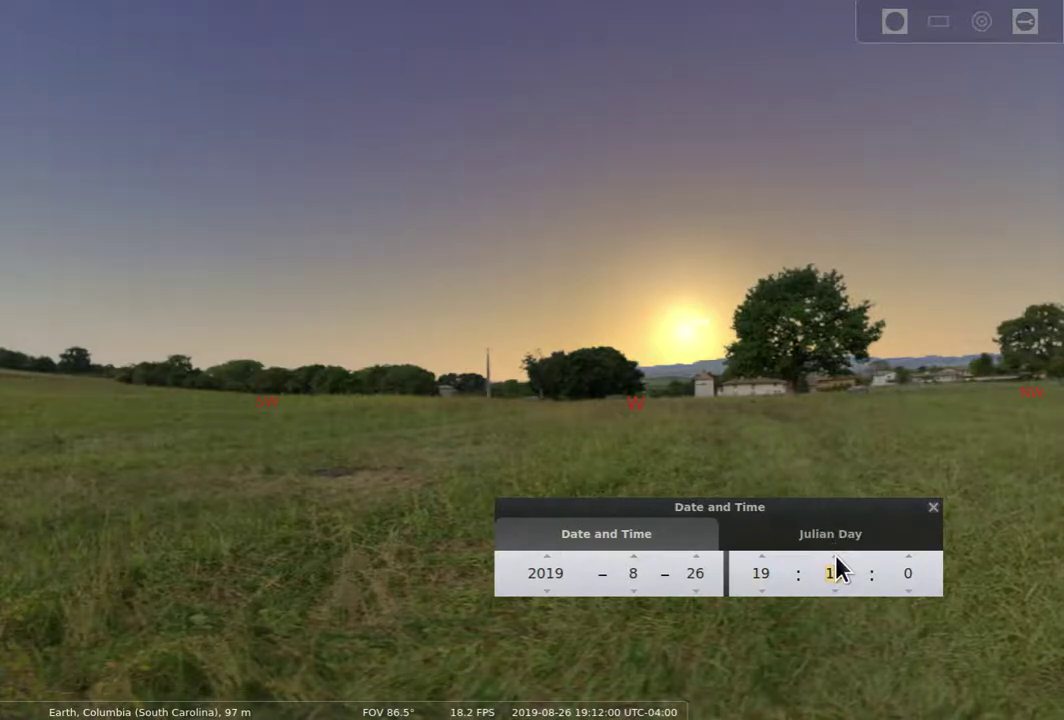
scroll(838, 570, "up", 3)
scroll(838, 568, "up", 2)
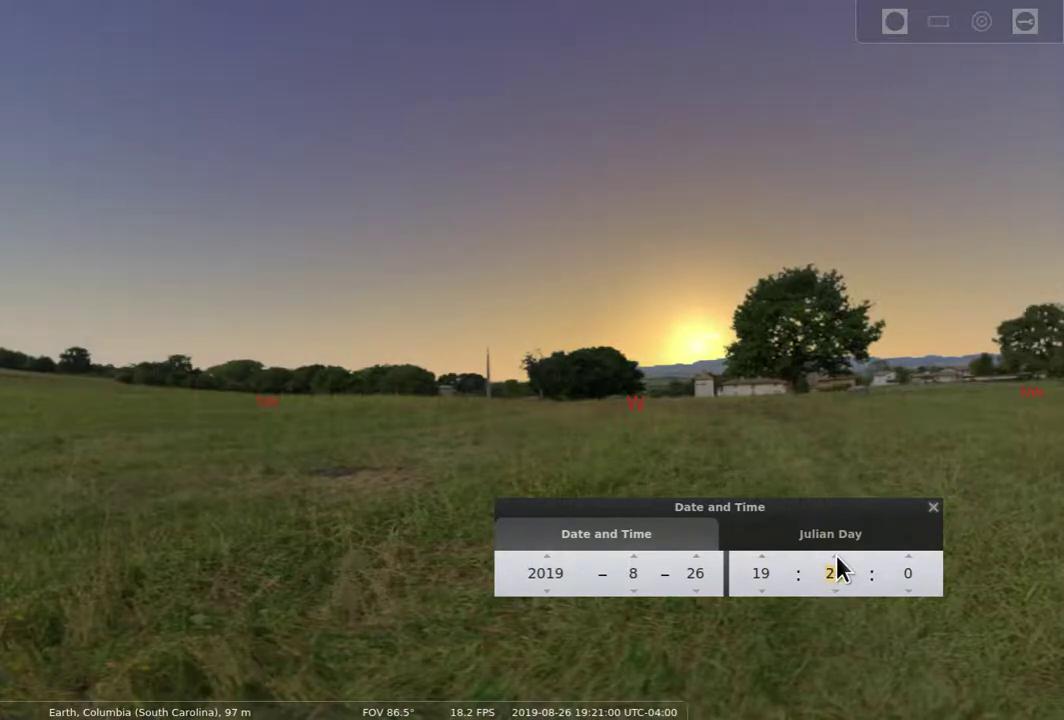
scroll(838, 568, "up", 2)
scroll(838, 568, "up", 9)
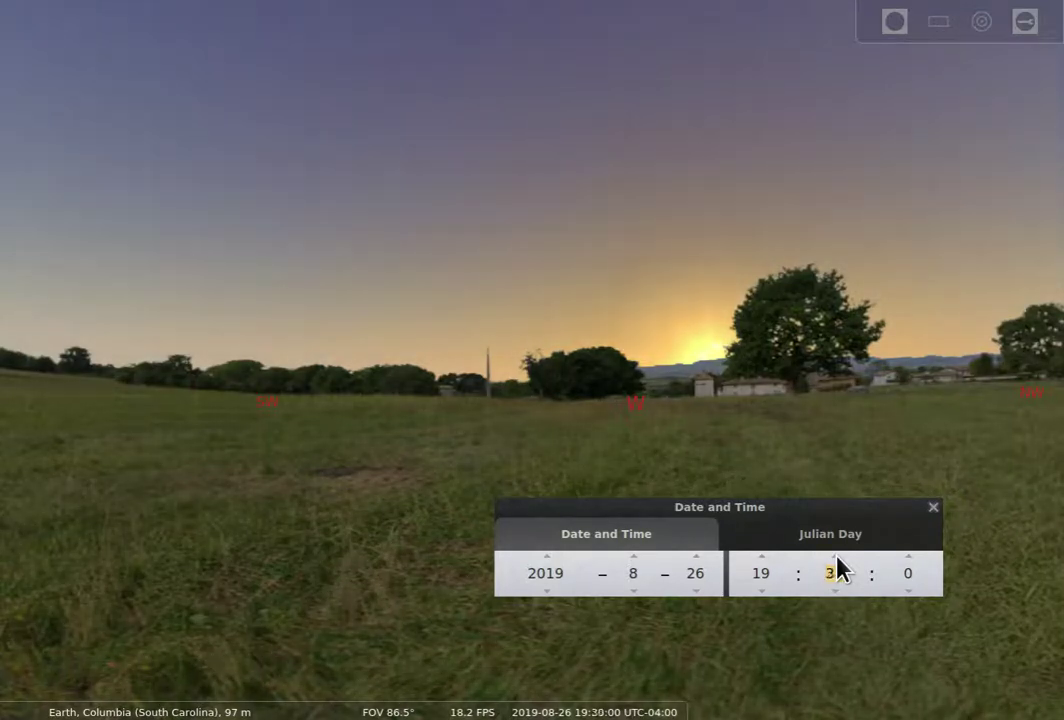
scroll(838, 568, "up", 7)
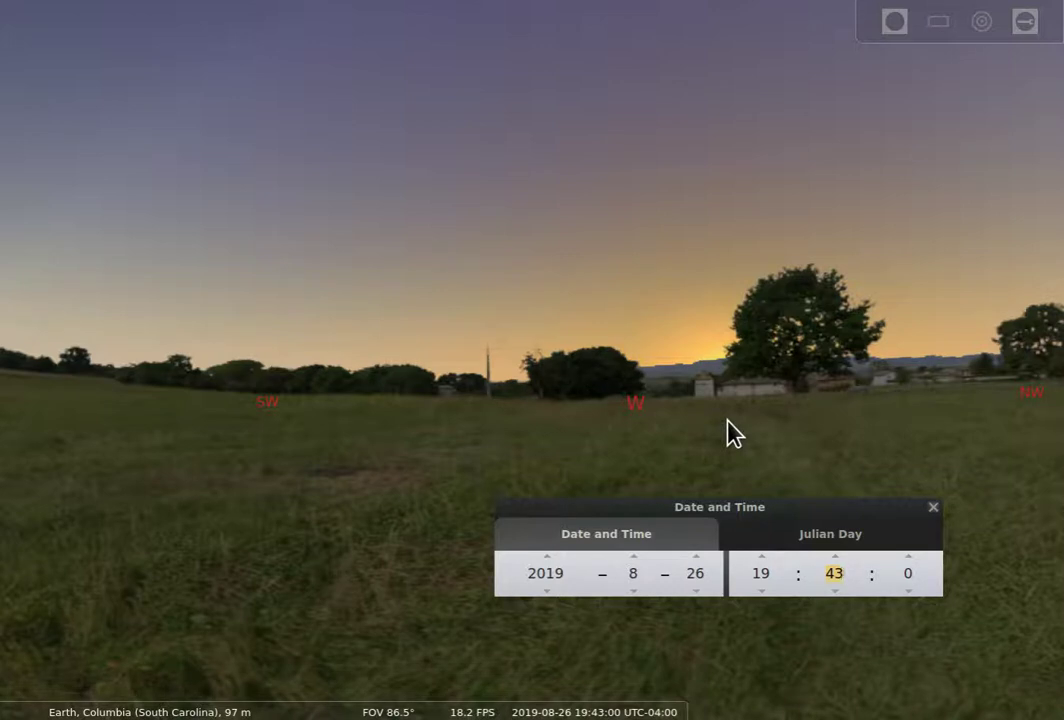
scroll(840, 568, "up", 5)
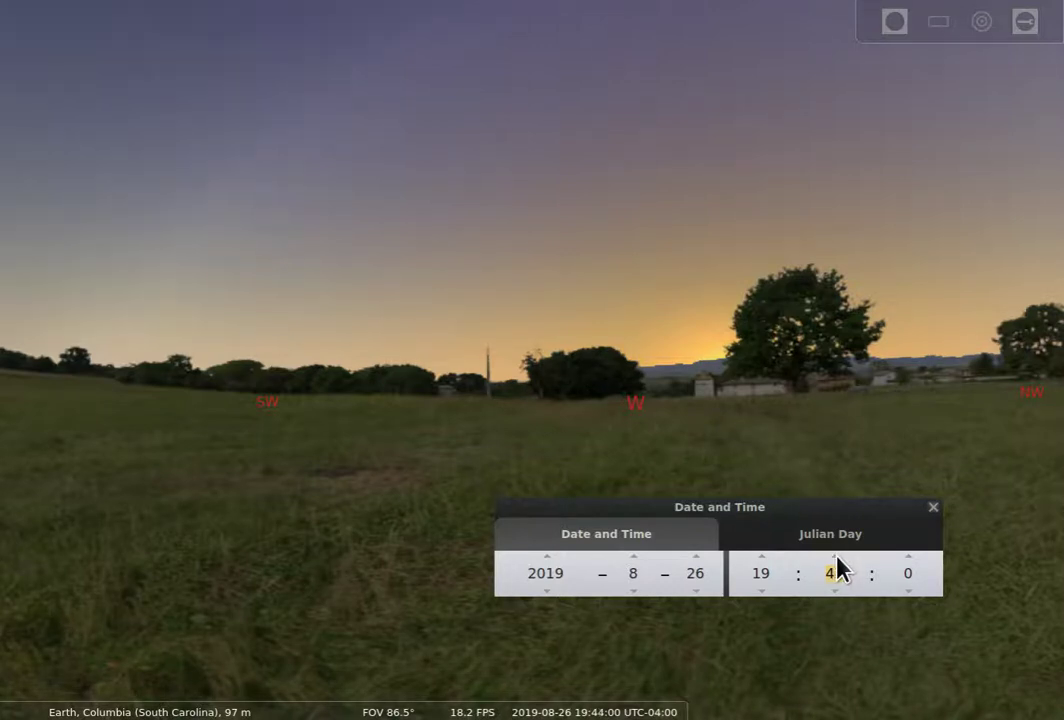
scroll(840, 568, "up", 5)
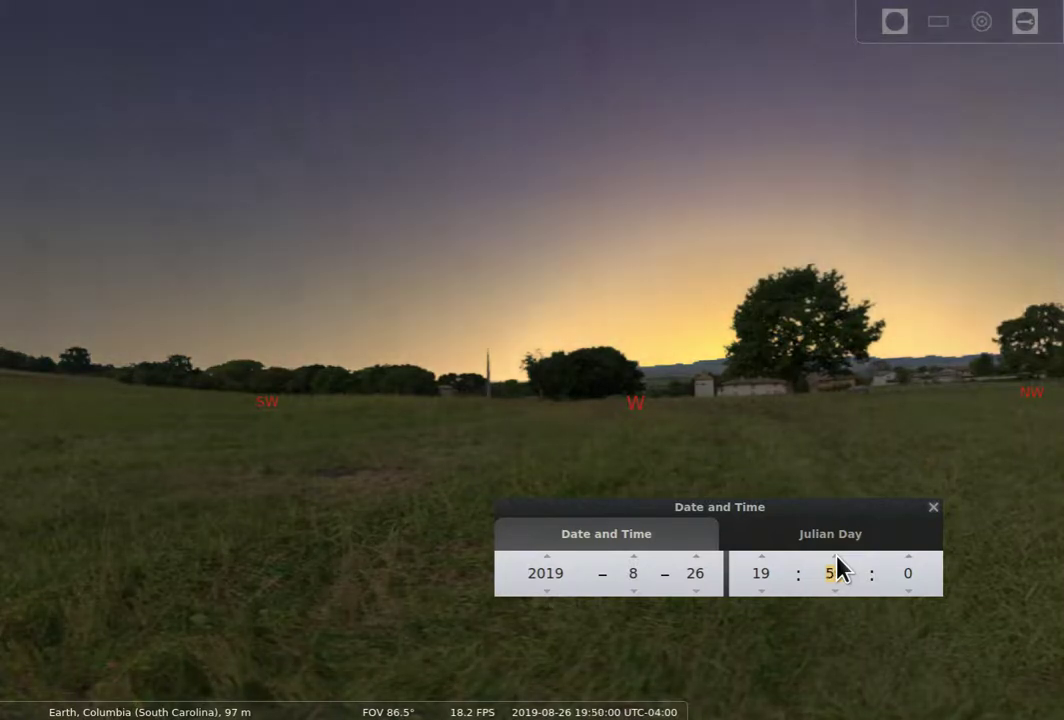
scroll(840, 568, "up", 1)
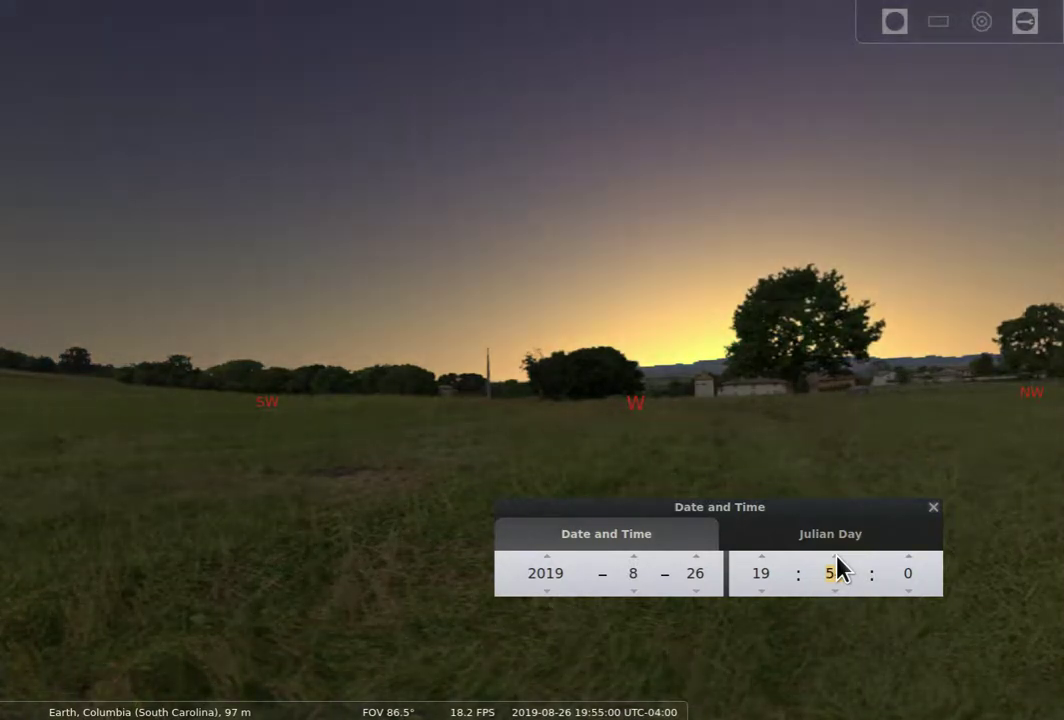
scroll(838, 570, "up", 3)
scroll(838, 570, "up", 2)
scroll(838, 570, "up", 7)
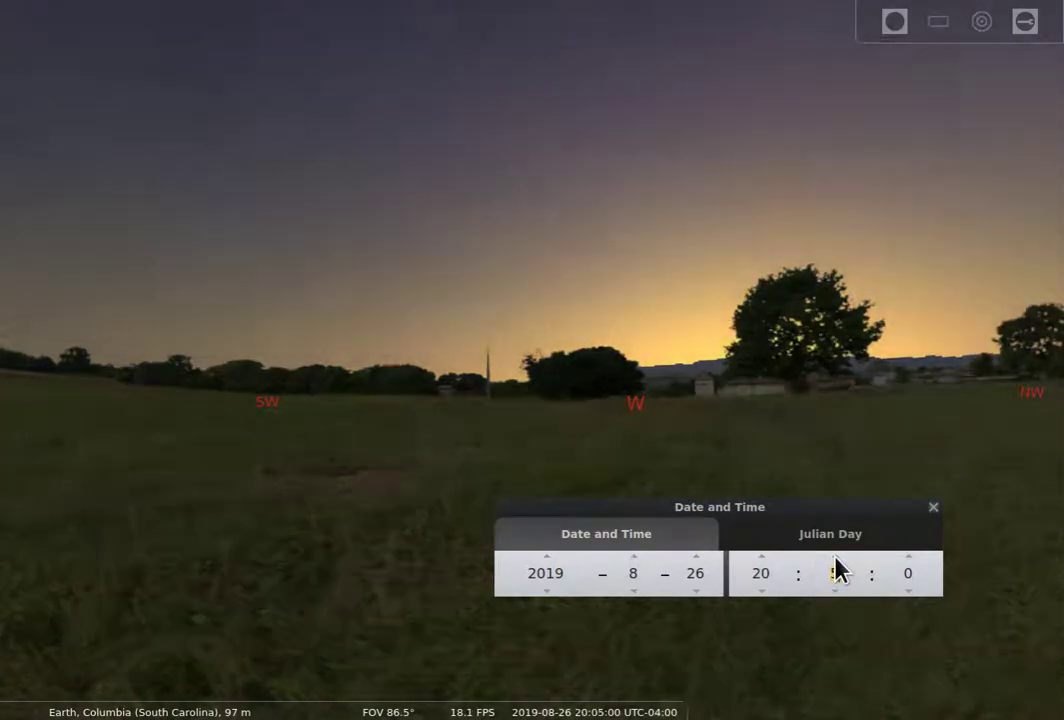
scroll(838, 570, "up", 7)
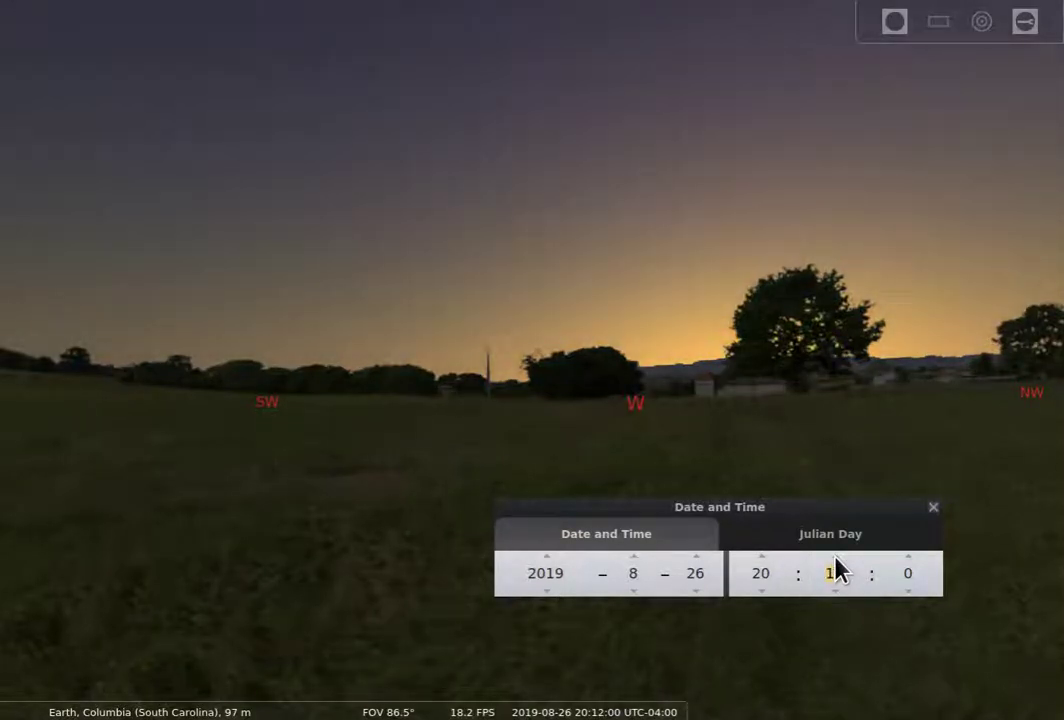
Advance the minutes from 20:12 to about 21:05 until Jupiter and Arcturus show
scroll(838, 570, "up", 3)
scroll(838, 569, "up", 8)
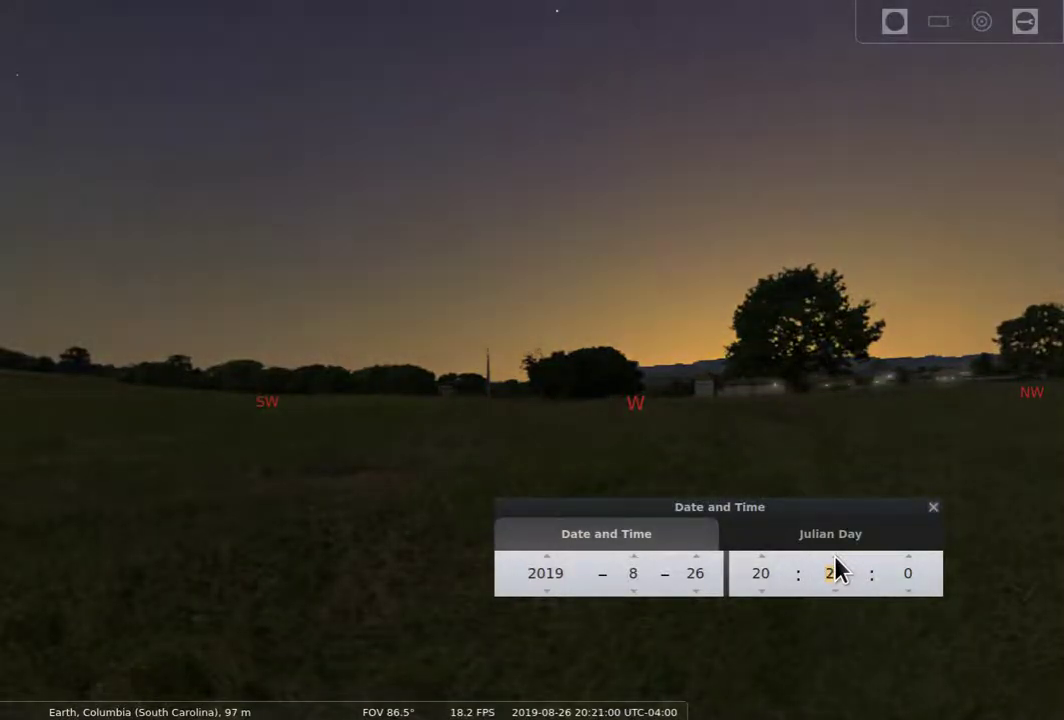
scroll(838, 569, "up", 9)
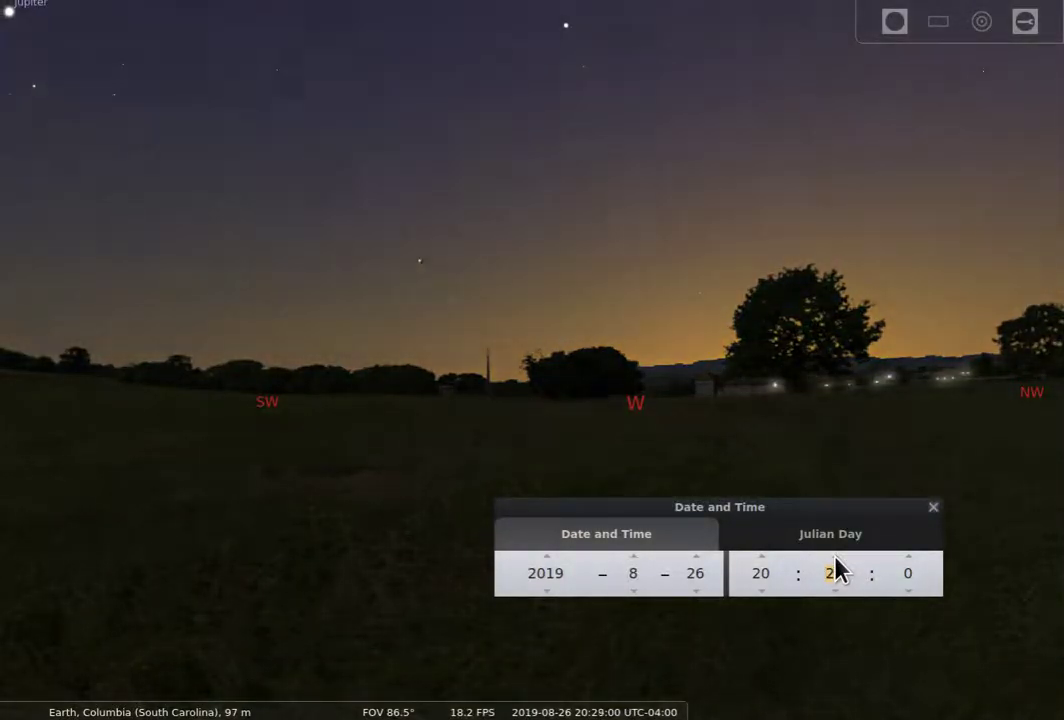
scroll(838, 569, "up", 7)
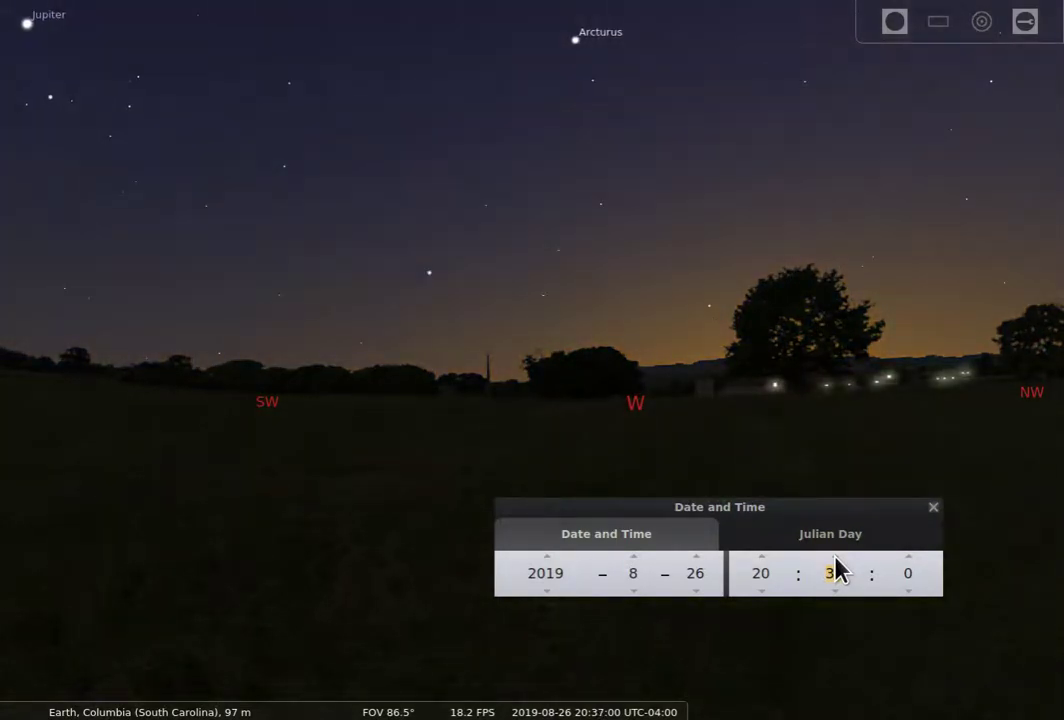
scroll(838, 569, "up", 1)
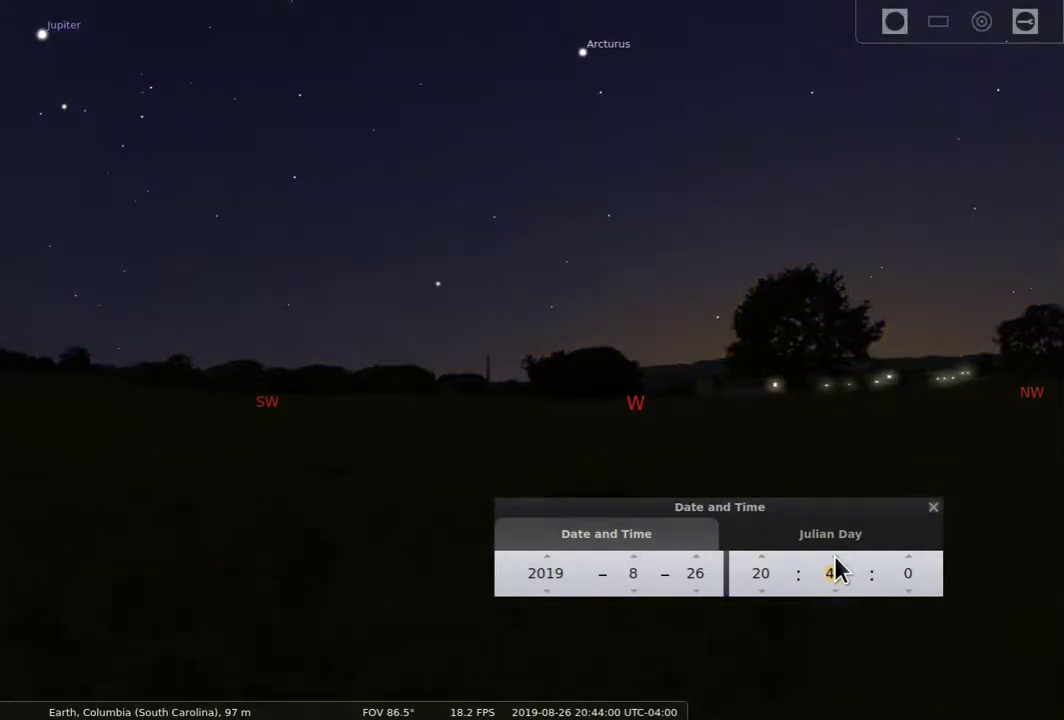
scroll(838, 569, "up", 4)
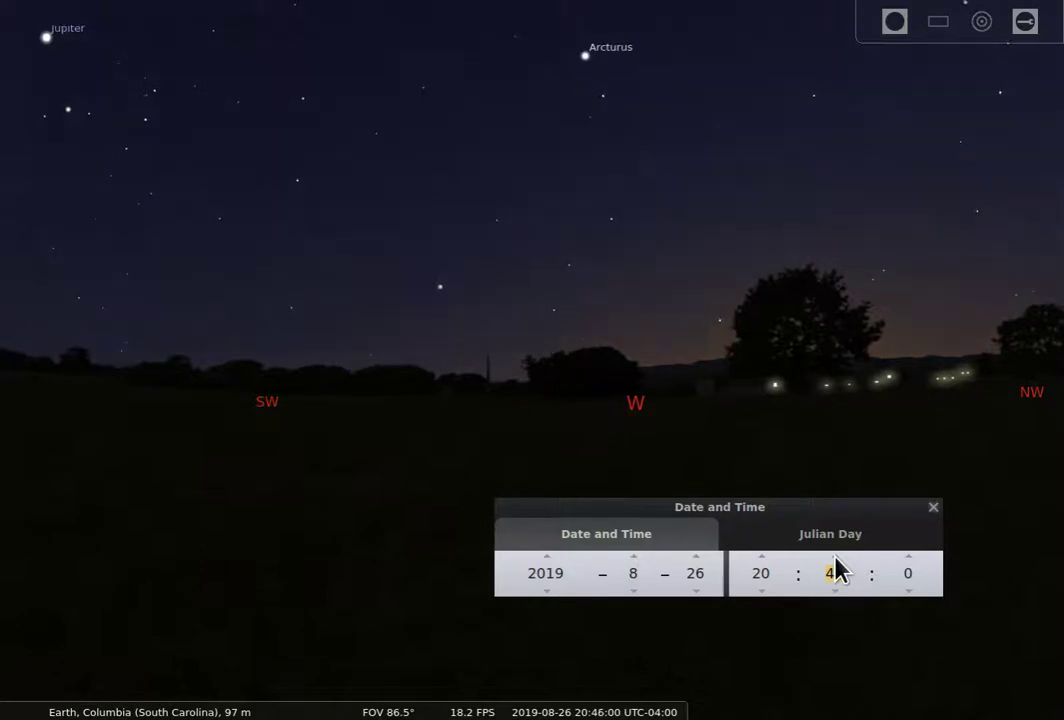
scroll(838, 569, "up", 6)
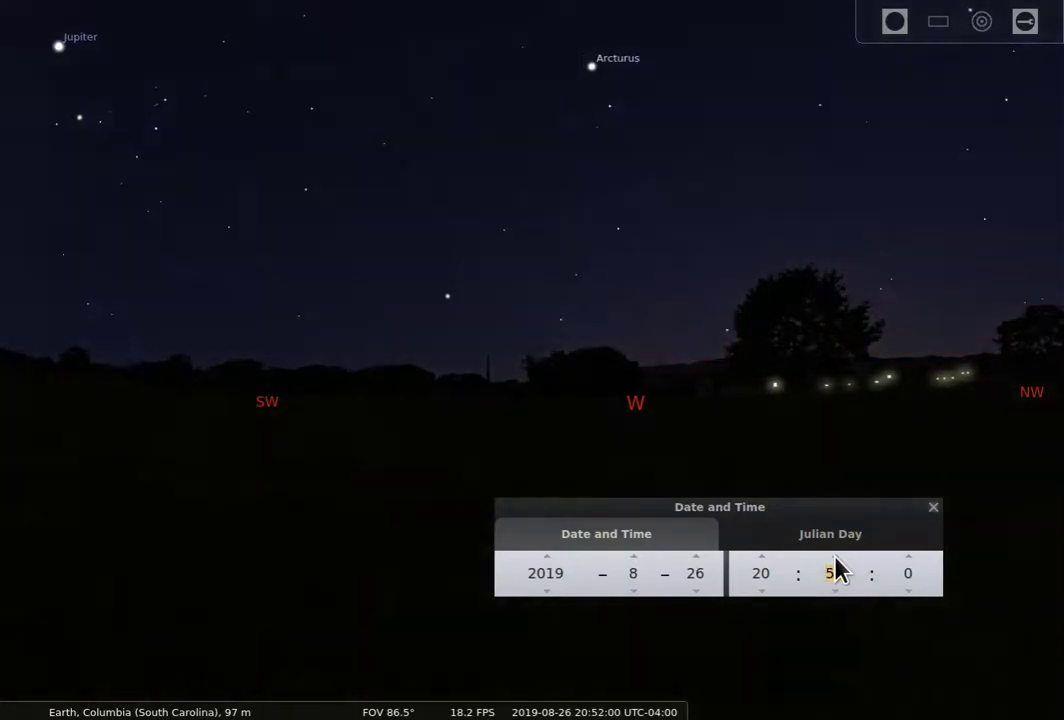
scroll(838, 569, "up", 6)
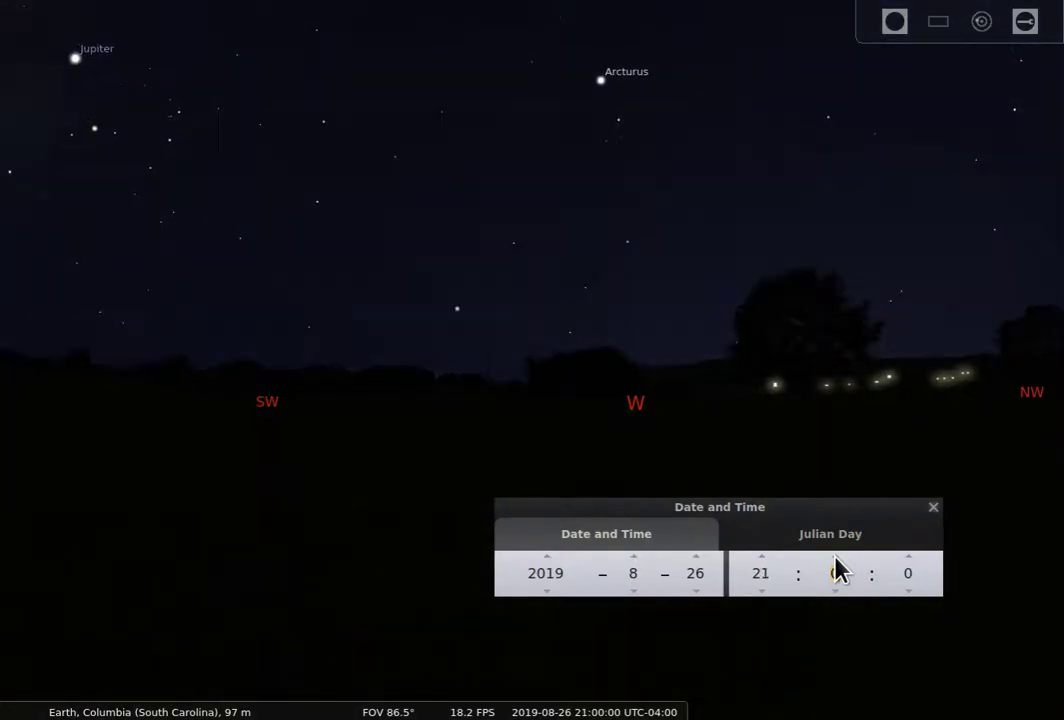
scroll(838, 569, "up", 6)
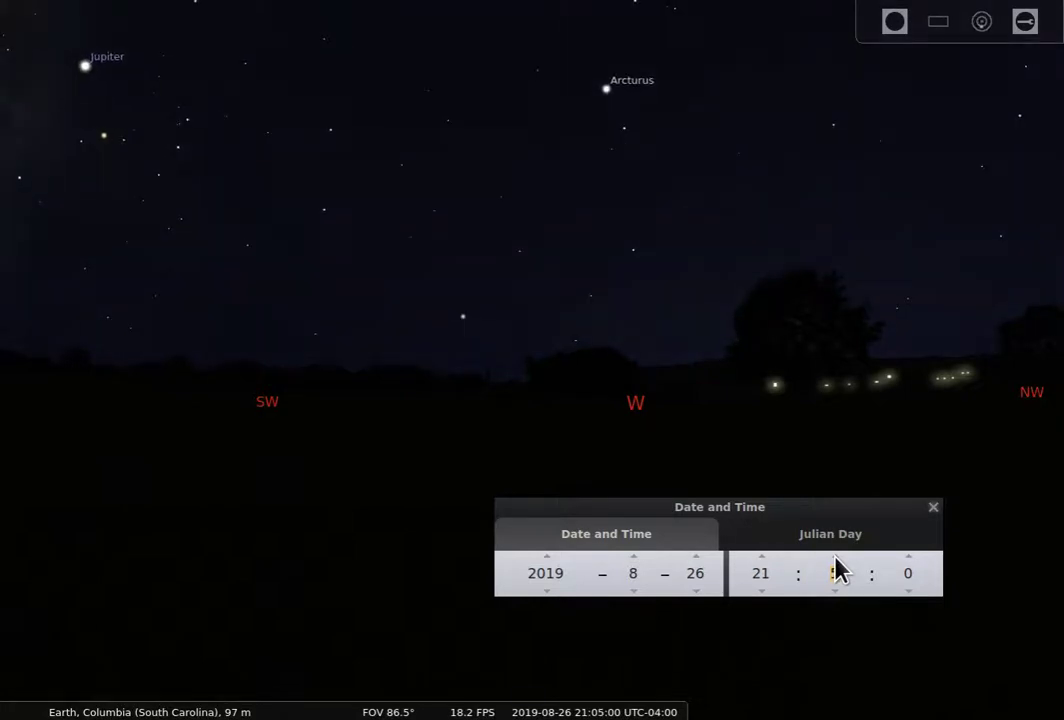